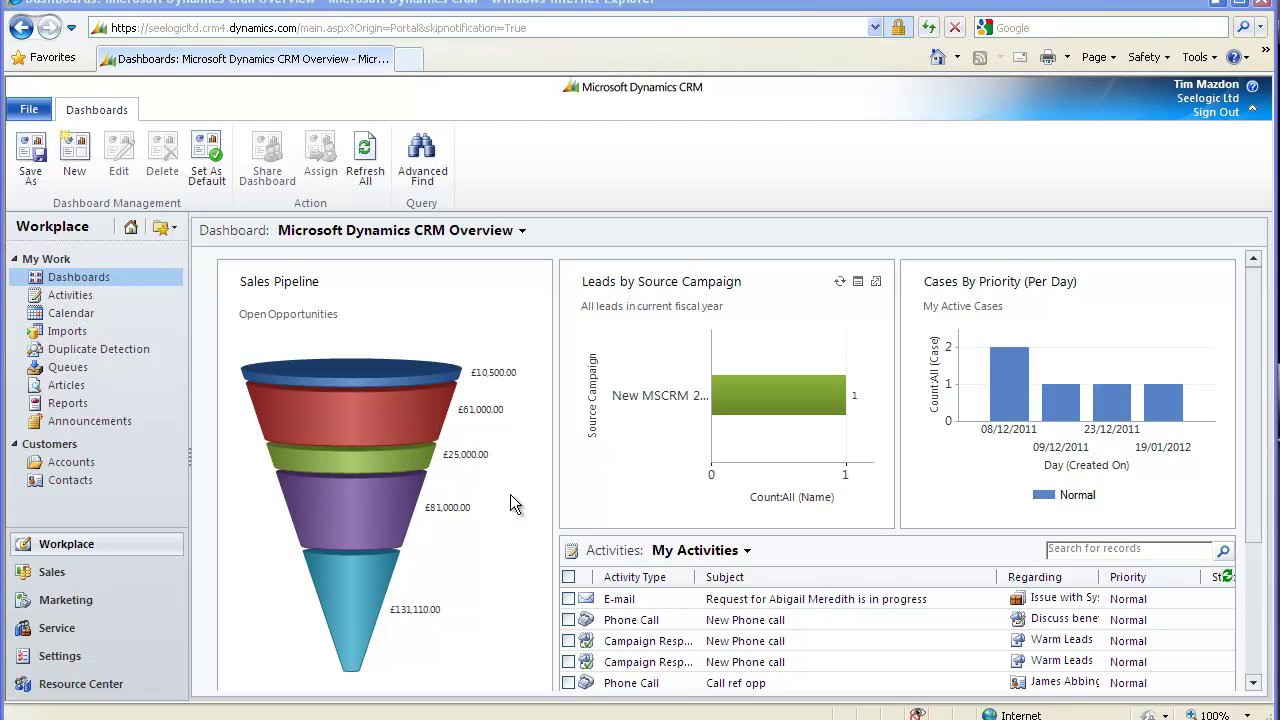
- Open the Cases list from the Service area to show My Active Cases
left_click(57, 630)
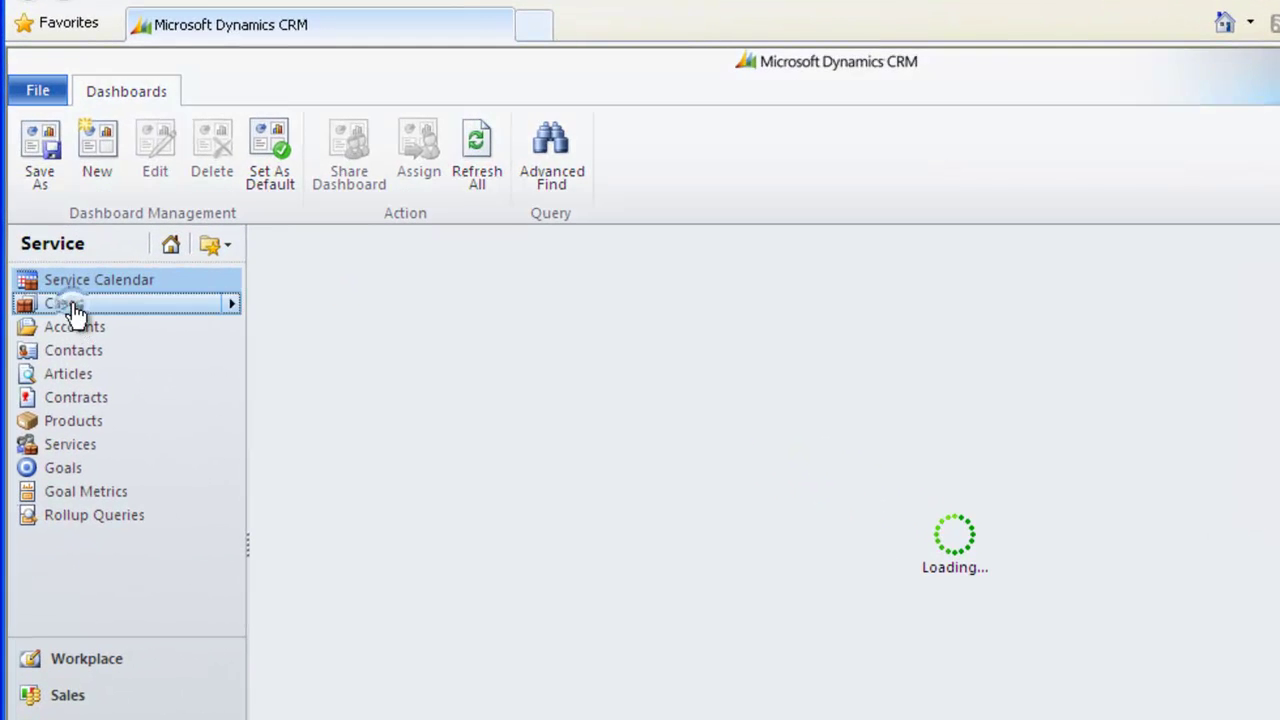
left_click(76, 308)
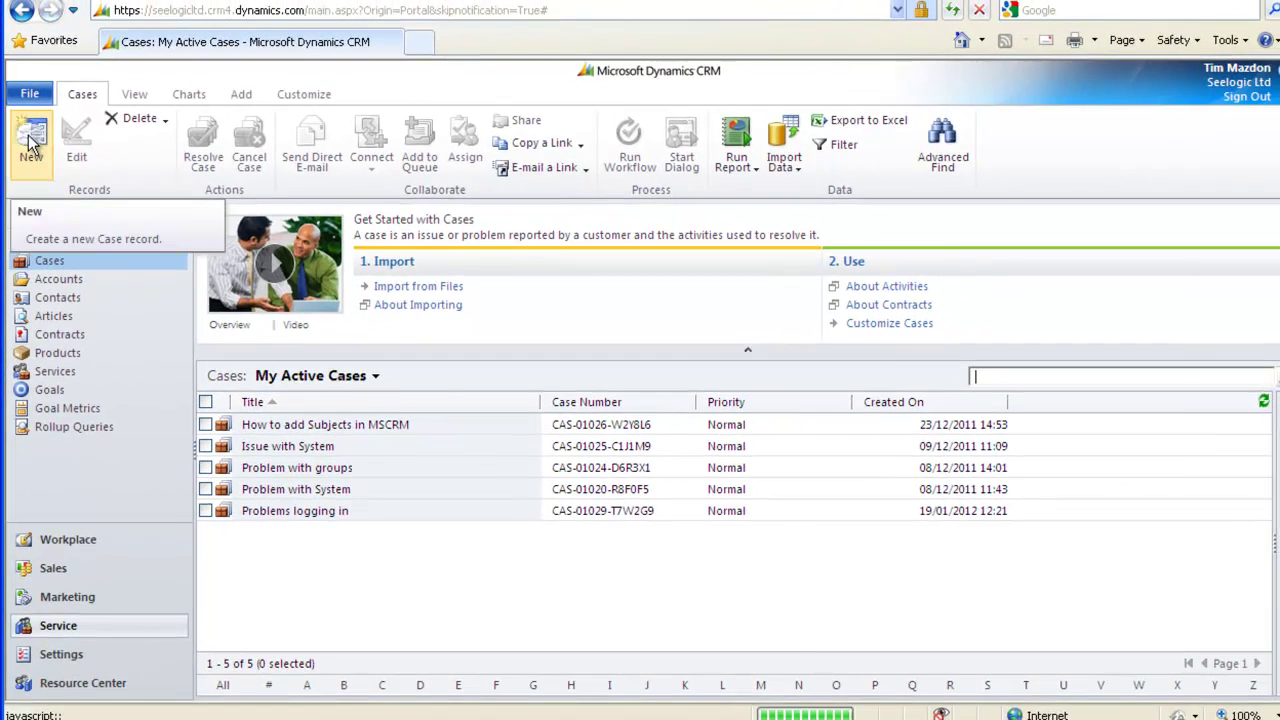
- Start a new case titled 'How to restrict deleting data' with customer Zircon Incorporated
left_click(38, 145)
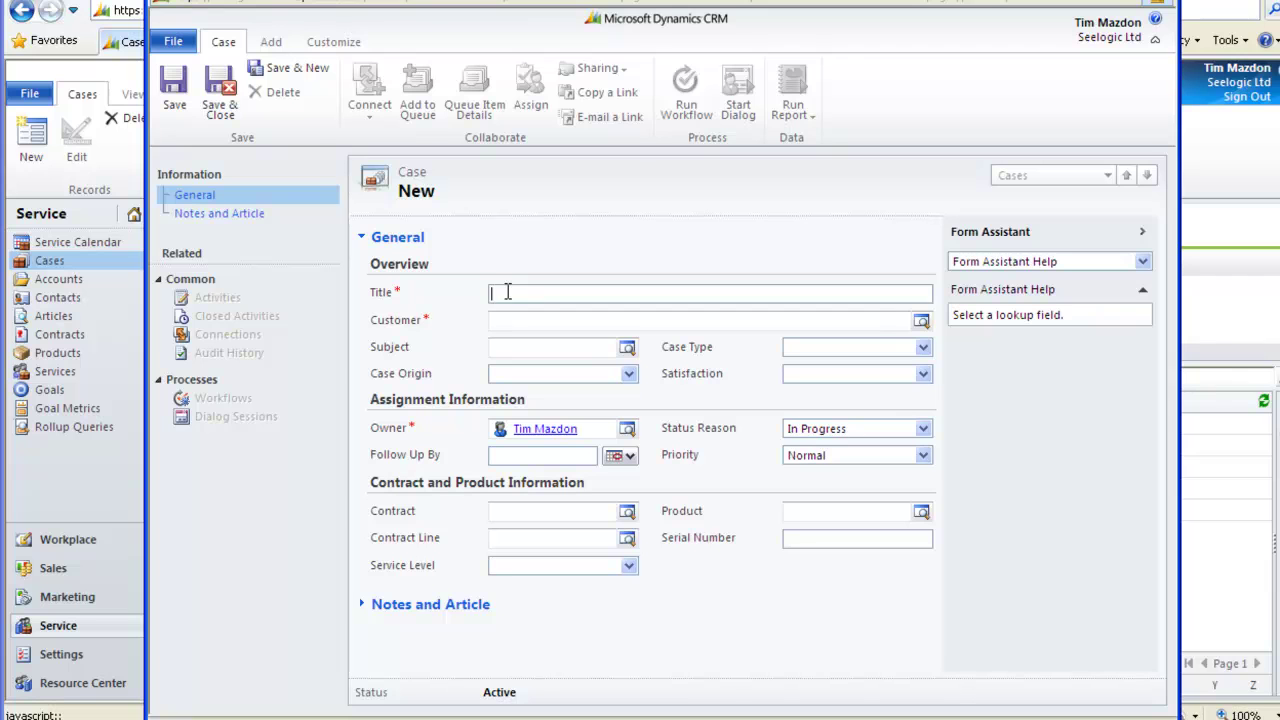
type("How to restrict deleting d")
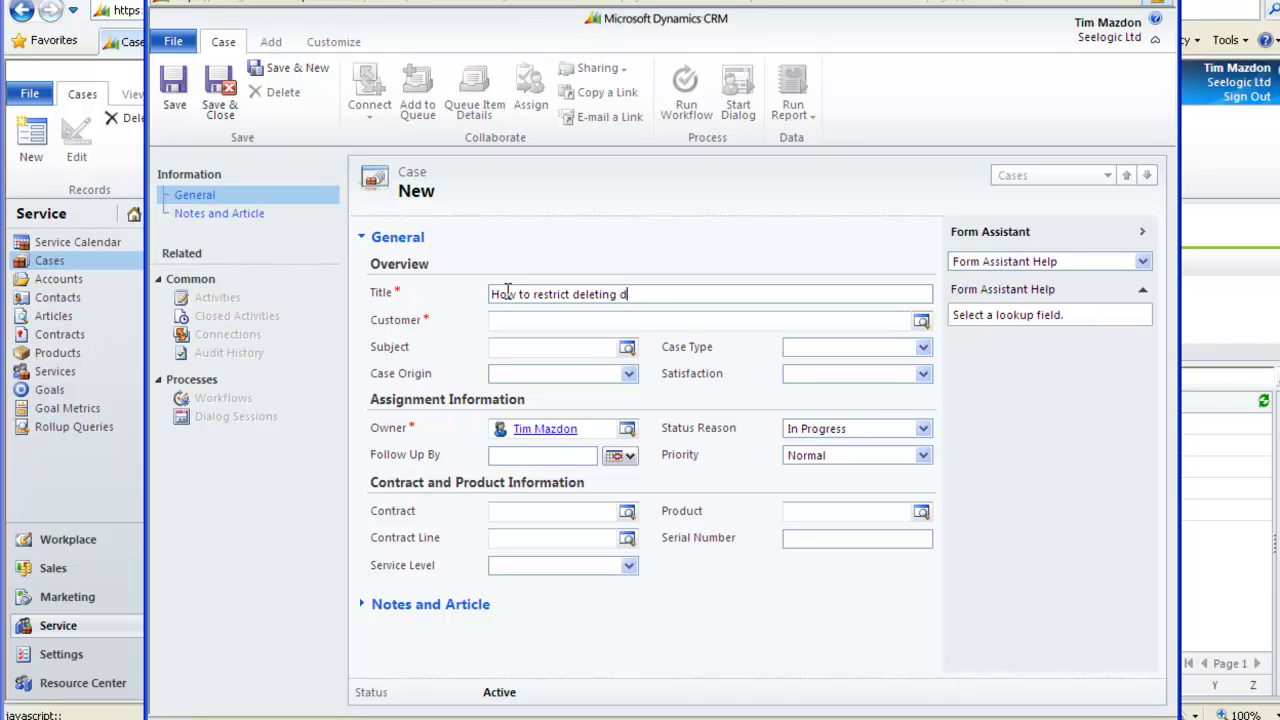
type("ata")
left_click(507, 319)
type("Z")
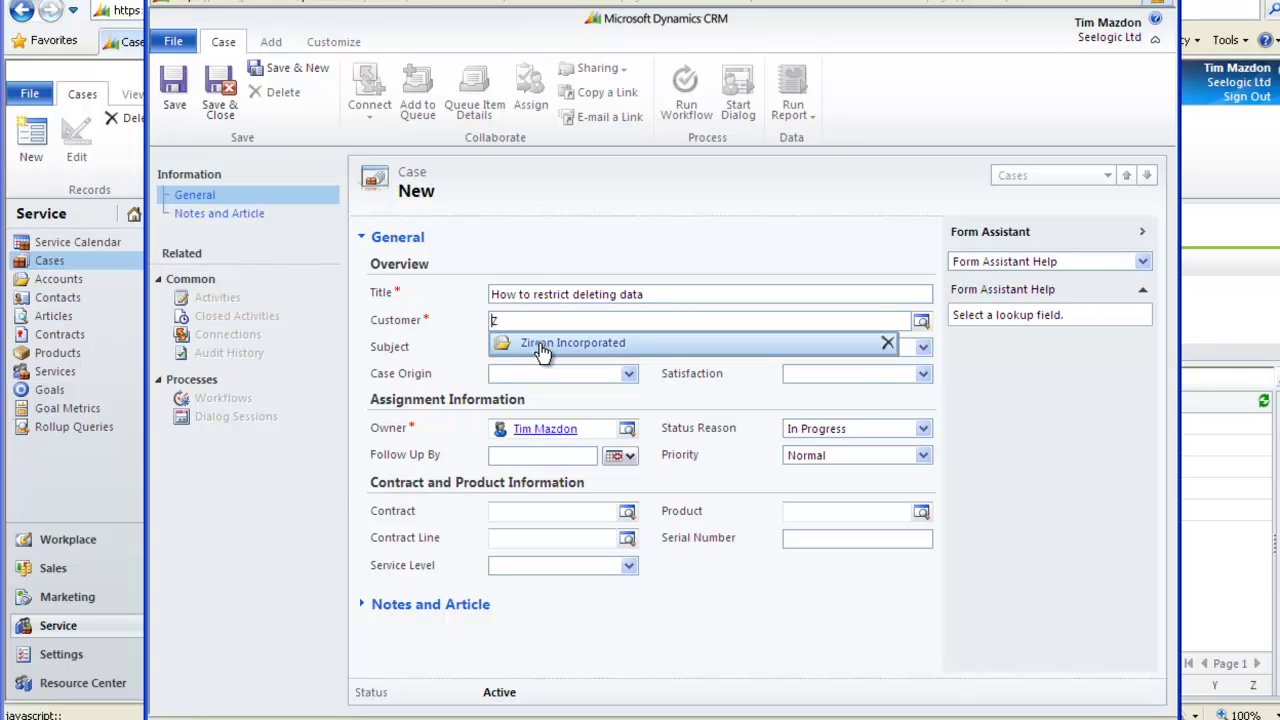
left_click(539, 343)
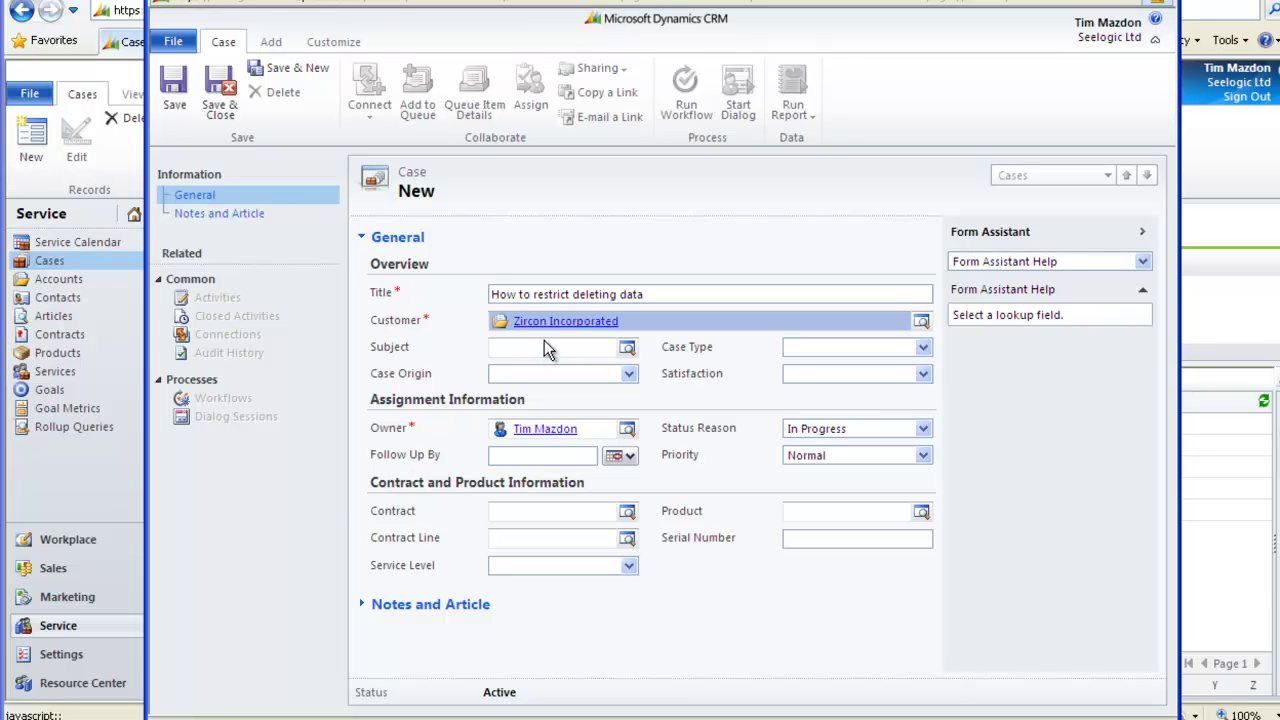
left_click(597, 346)
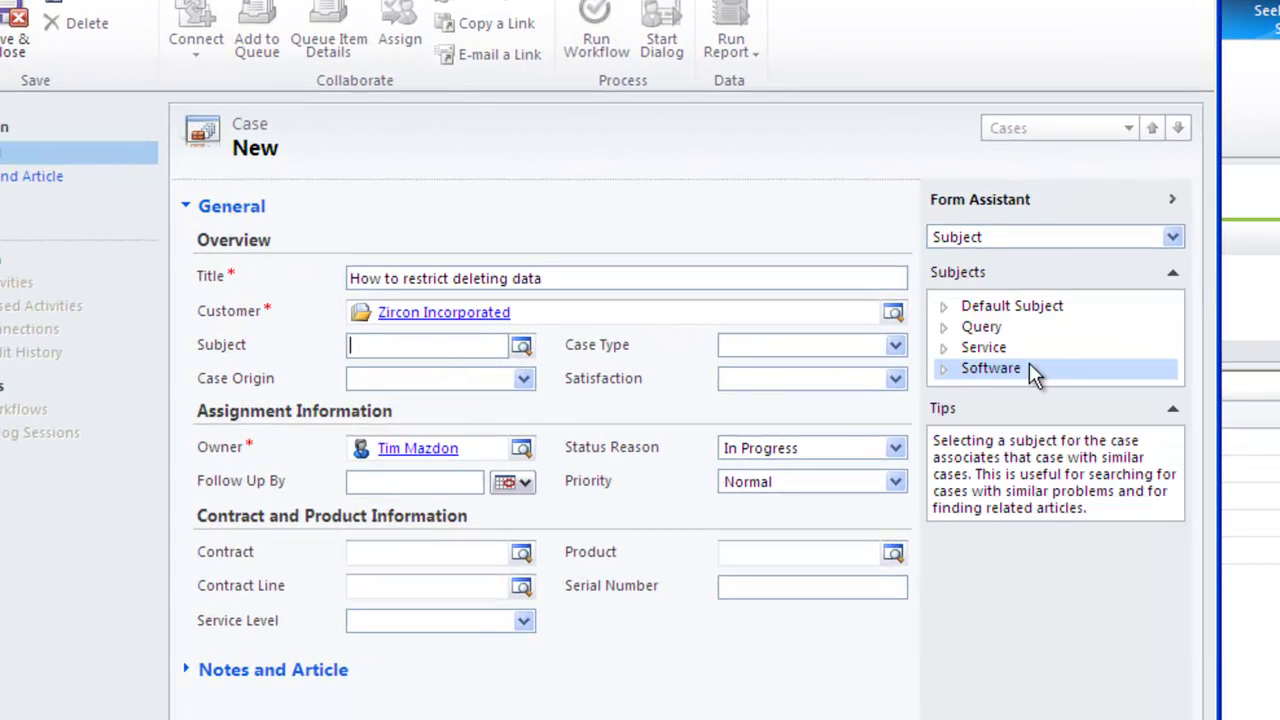
- Set the case subject to Software > Microsoft CRM > Configuration
double_click(948, 378)
double_click(960, 395)
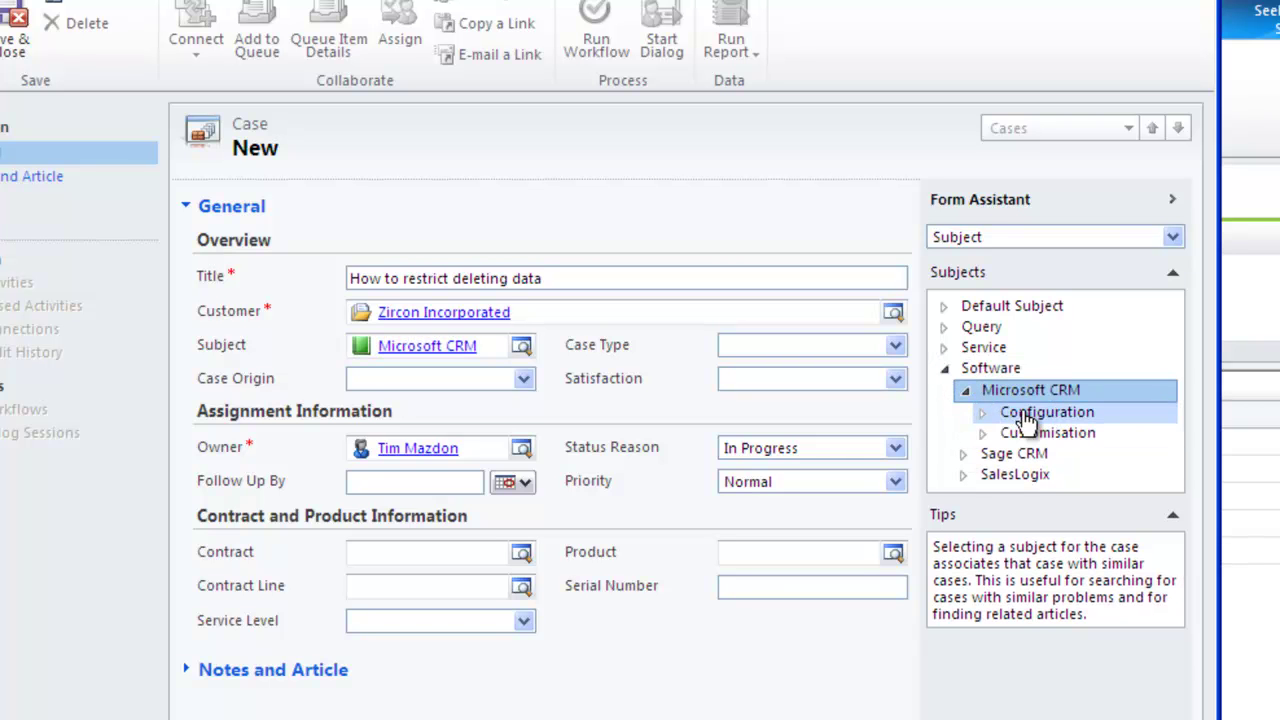
double_click(1025, 413)
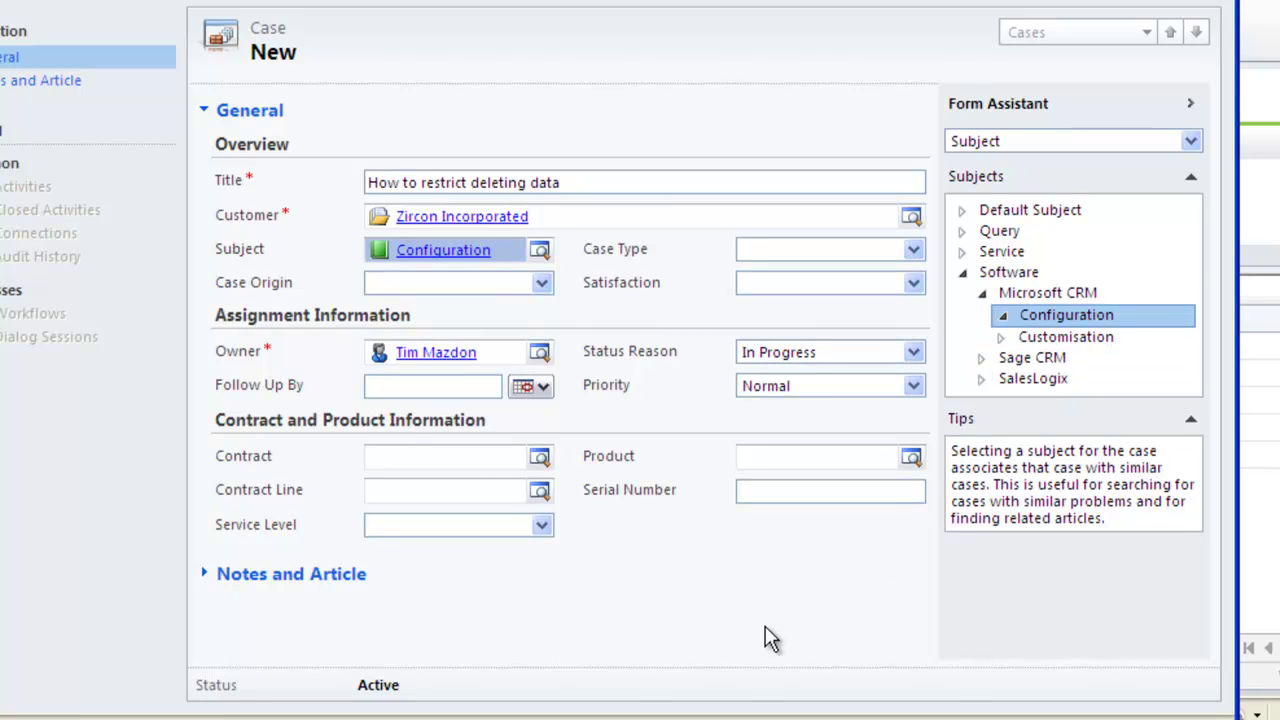
- Attach the Restrict Deletion knowledge base article to the case and show its contents
left_click(251, 580)
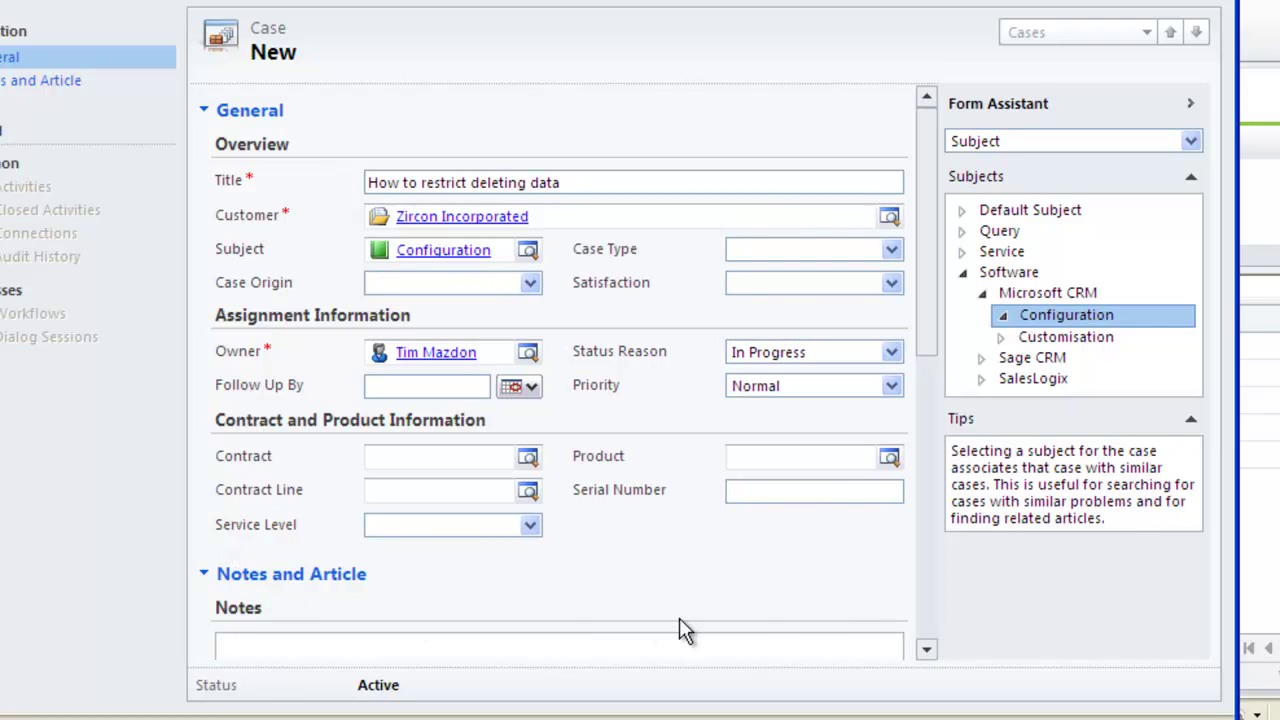
left_click(926, 649)
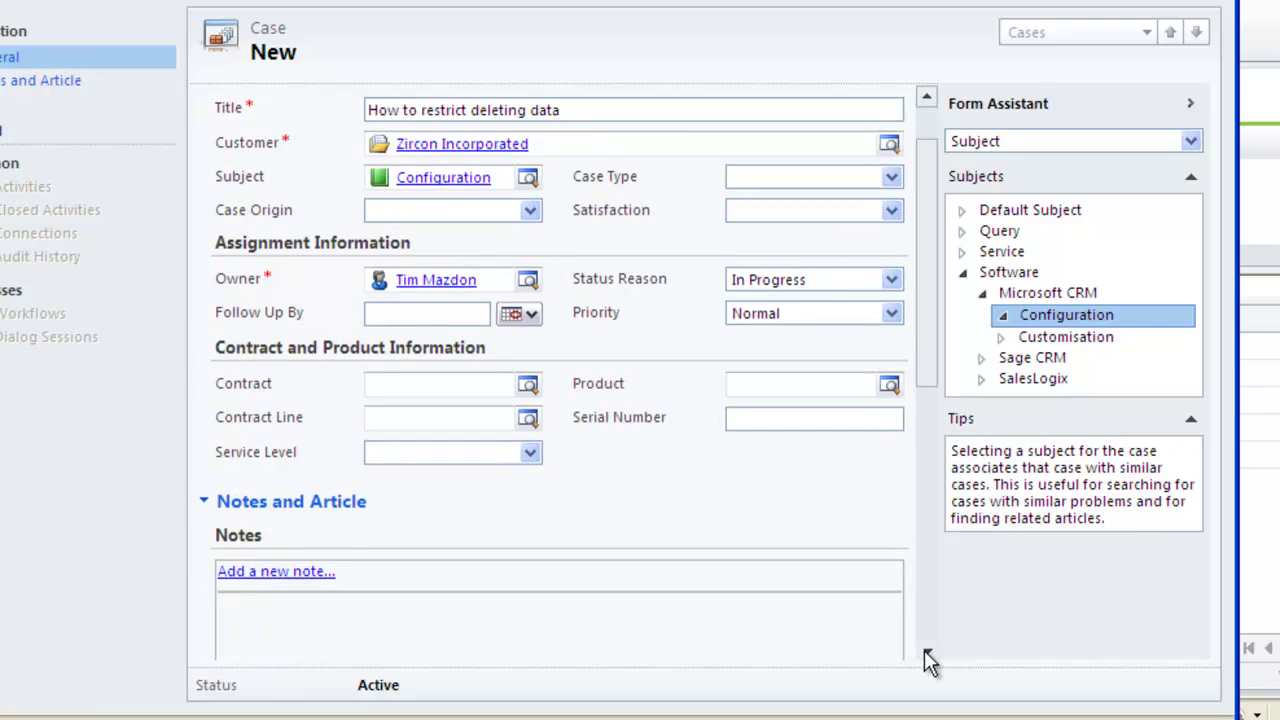
left_click(926, 650)
left_click(926, 650)
left_click(926, 650)
left_click(926, 650)
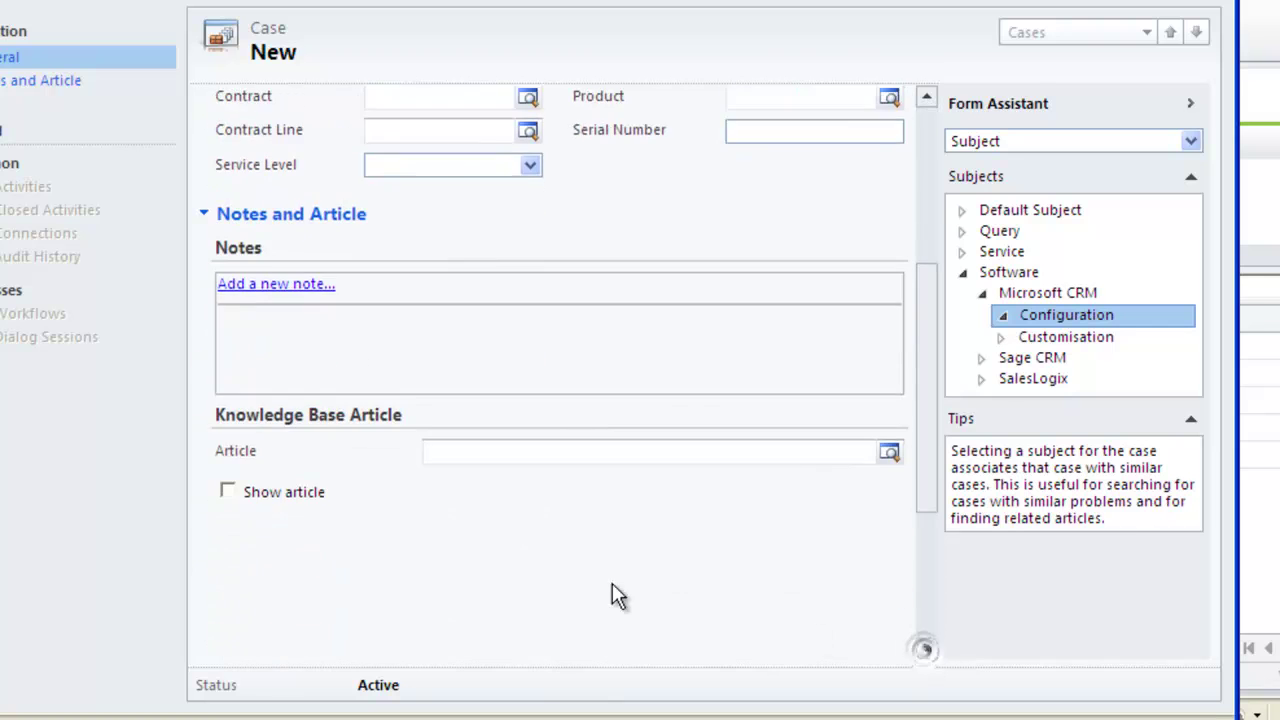
left_click(428, 451)
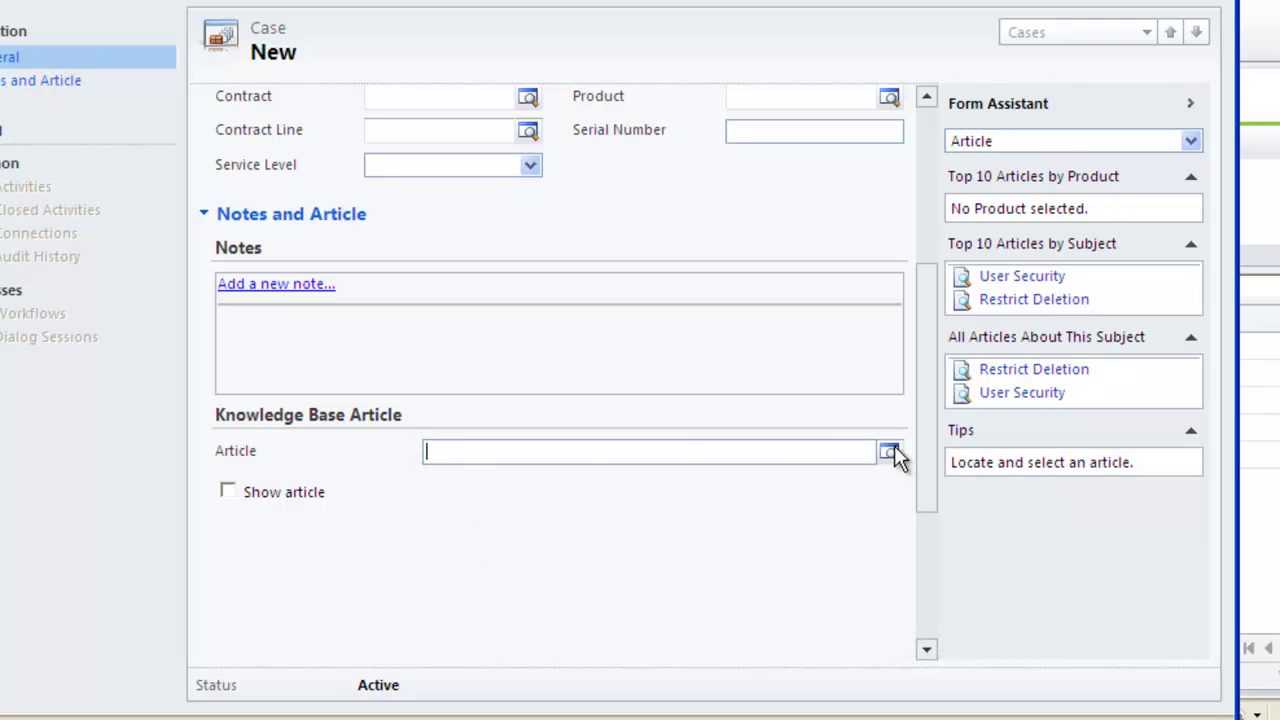
left_click(1020, 378)
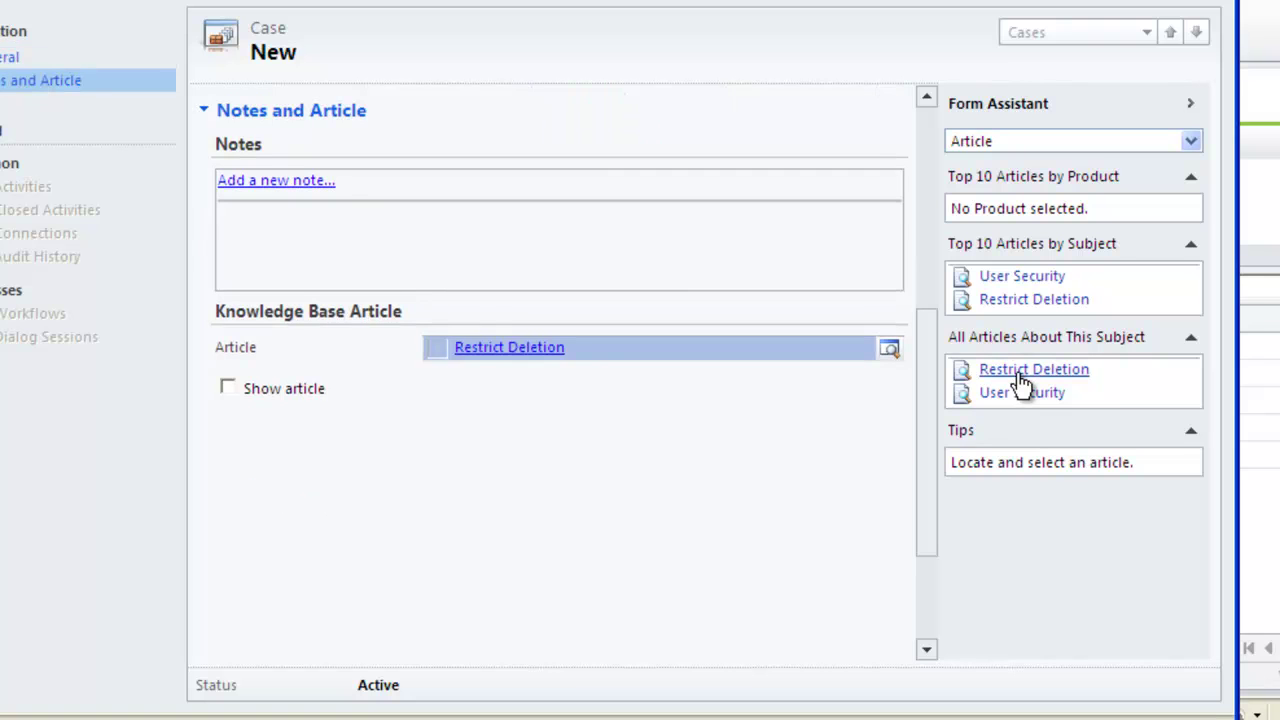
left_click(228, 389)
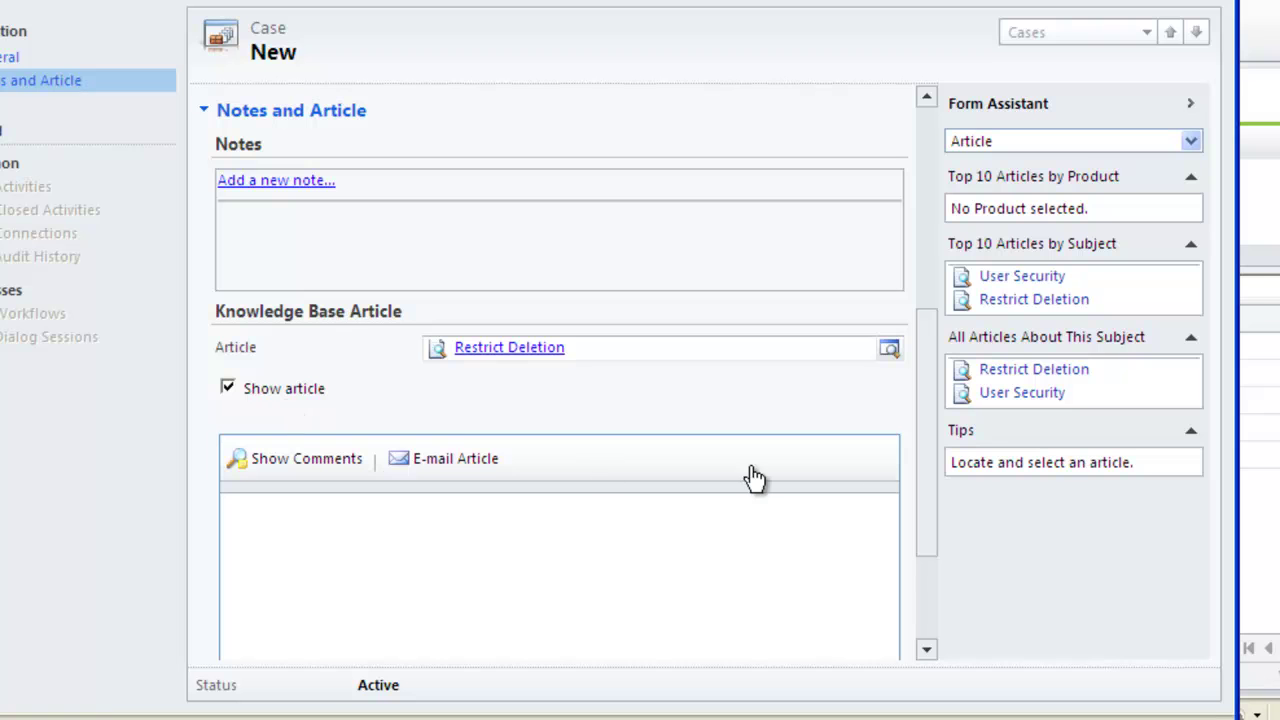
left_click_drag(929, 425, 929, 515)
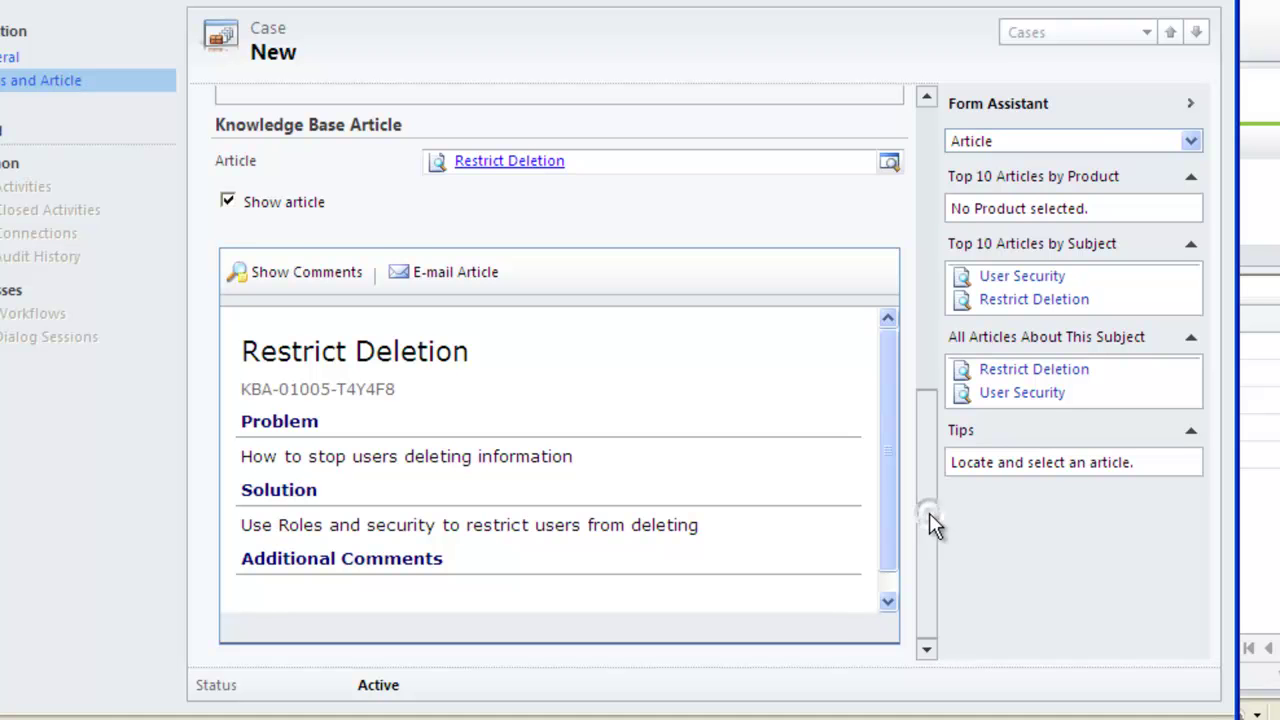
left_click_drag(929, 509, 938, 185)
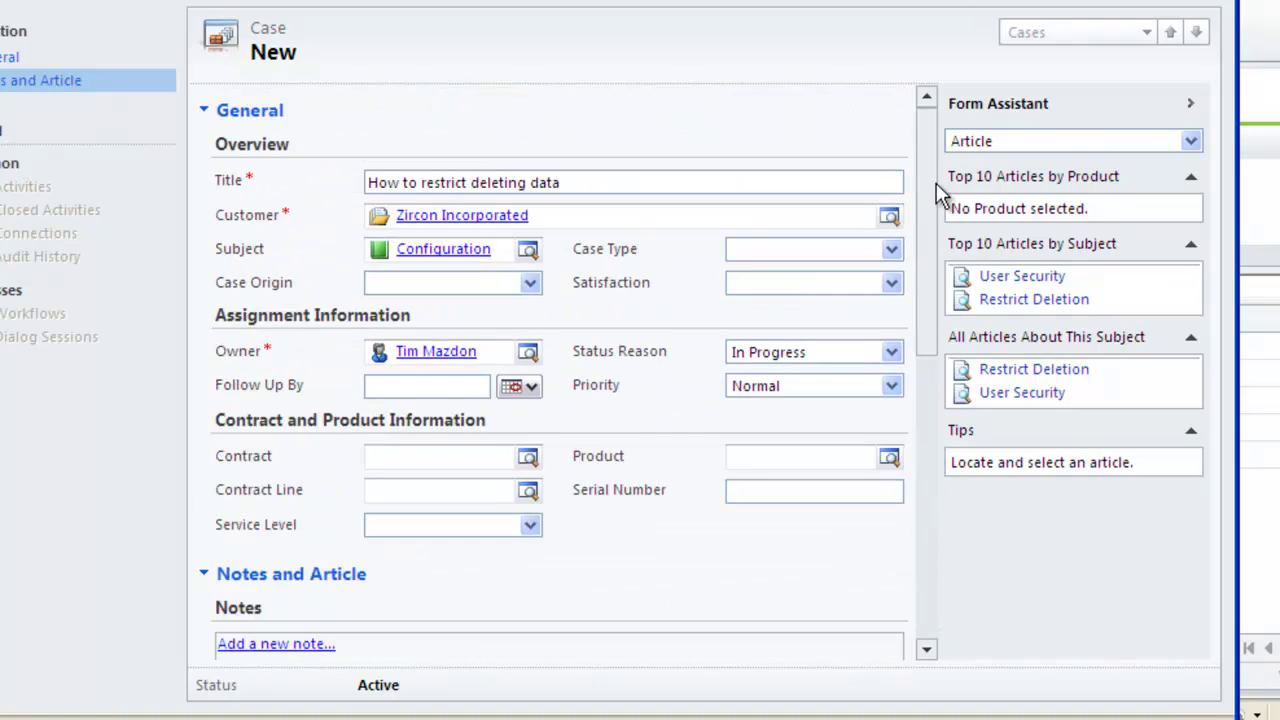
- Set case type Question, origin Phone, and the Zircon Incorporated support contract
left_click(893, 250)
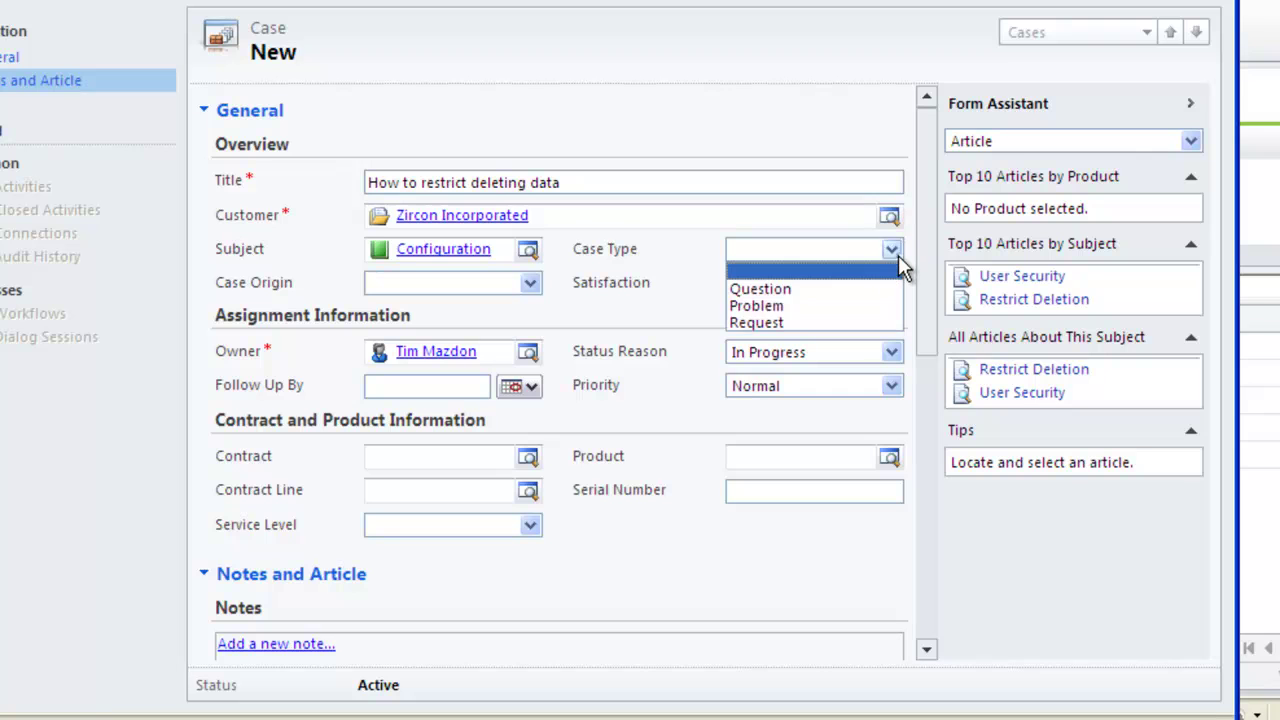
left_click(772, 290)
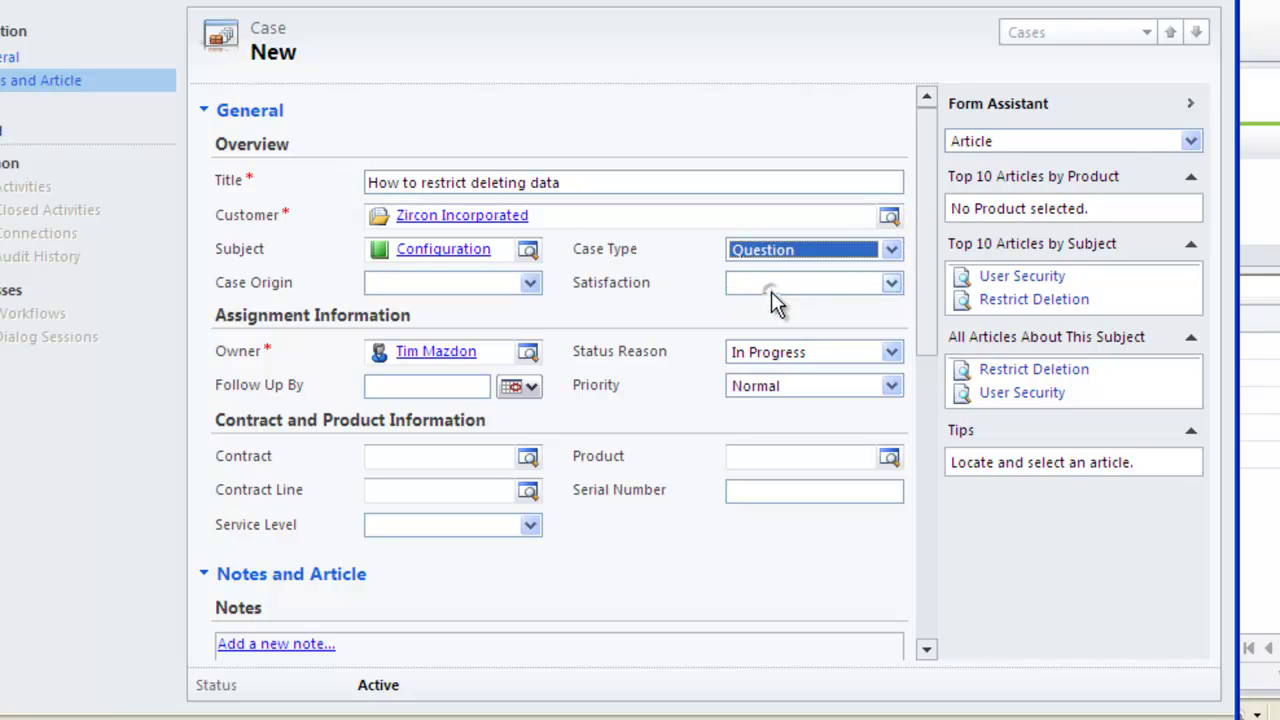
left_click(530, 283)
left_click(510, 323)
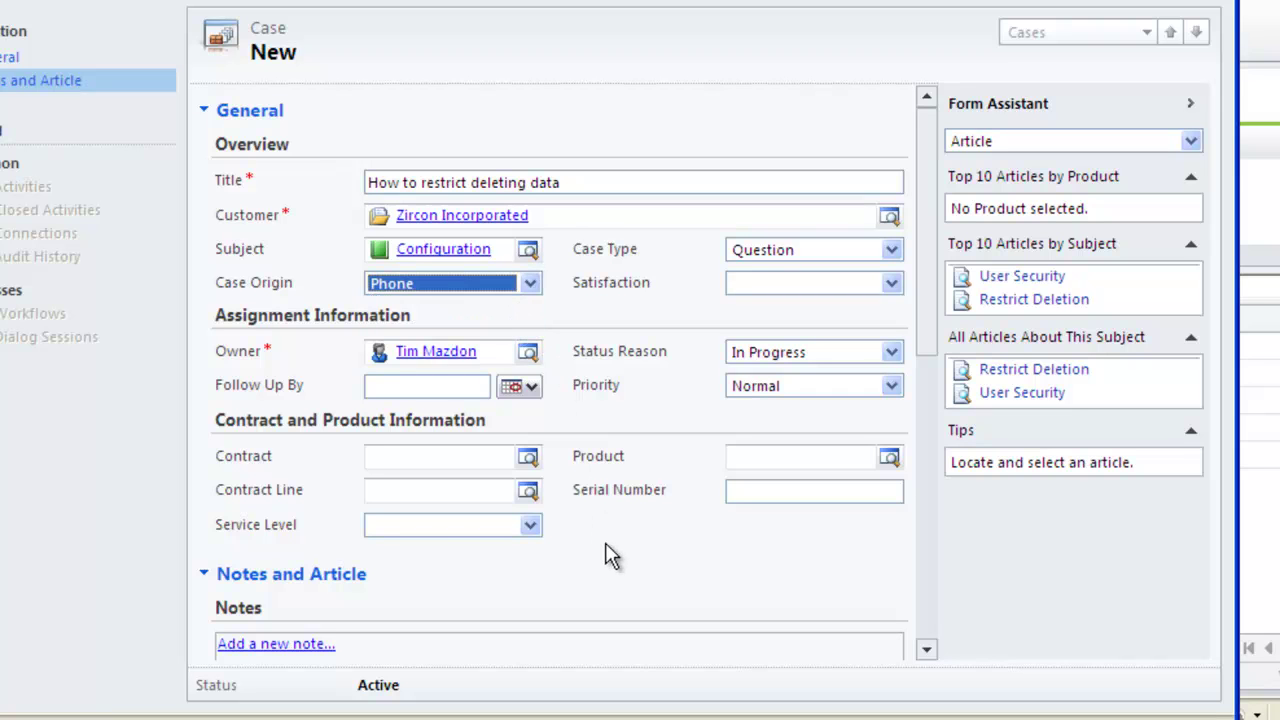
left_click(375, 457)
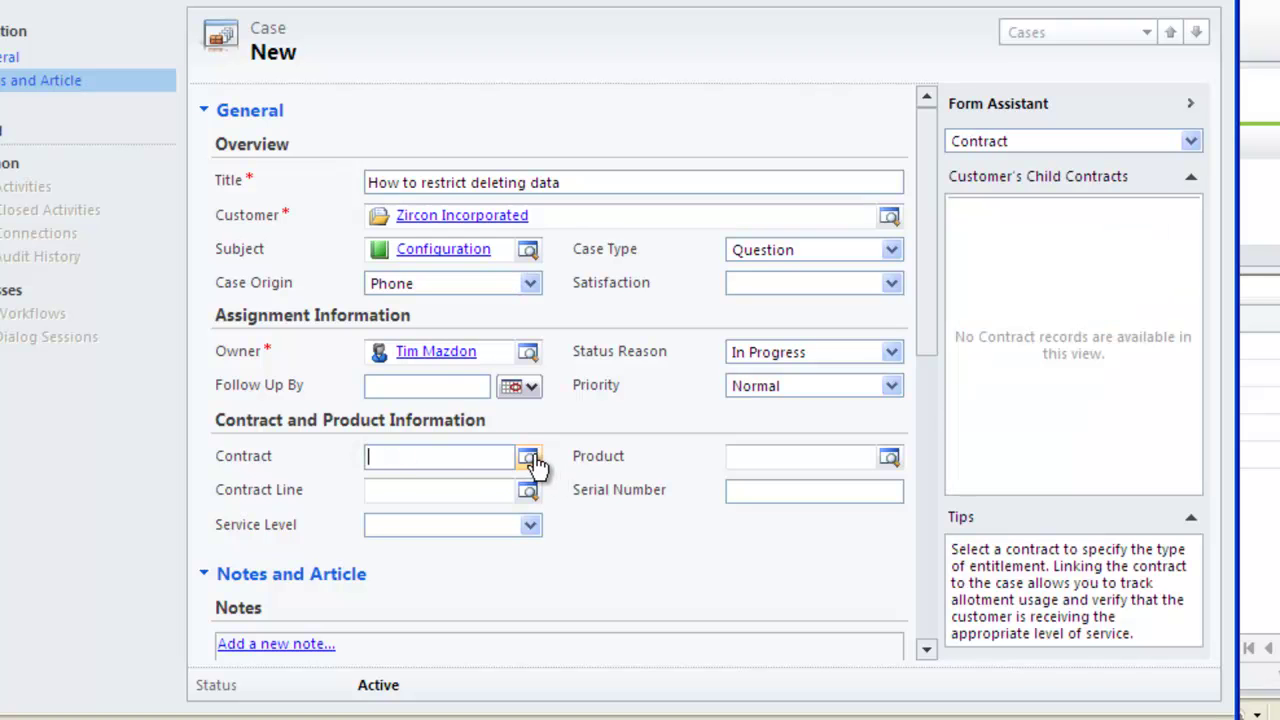
left_click(528, 457)
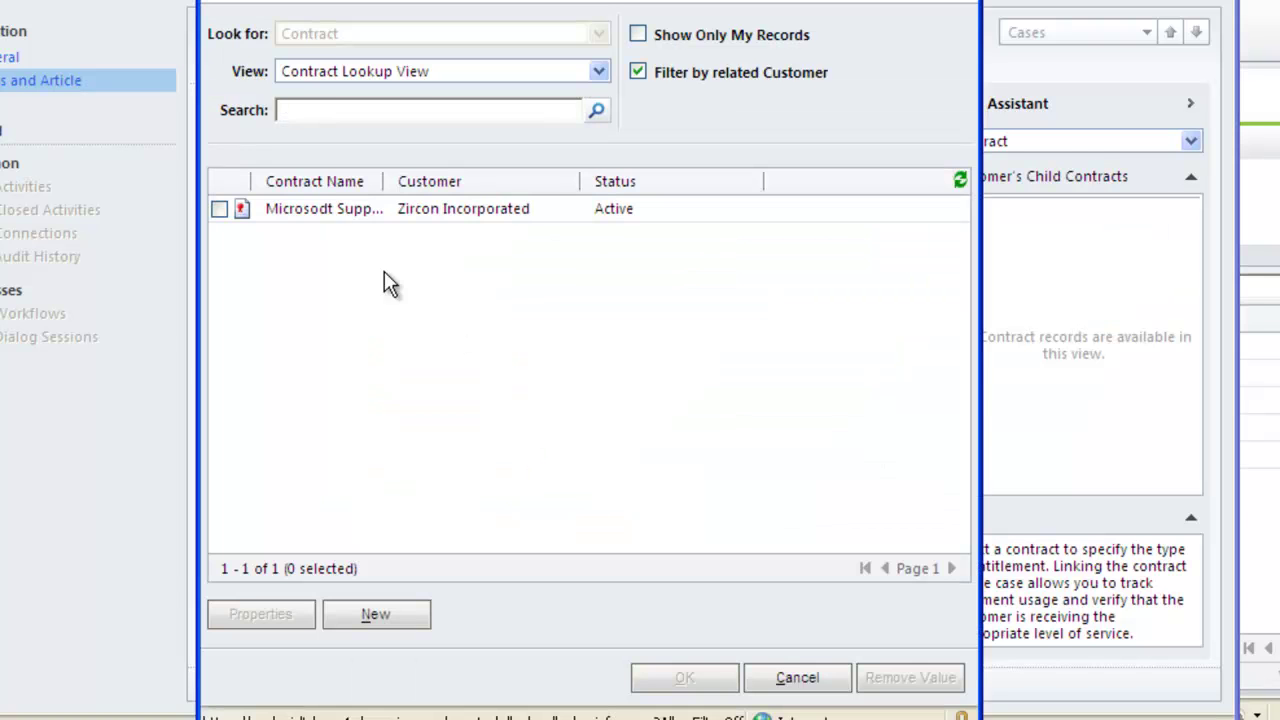
left_click(318, 215)
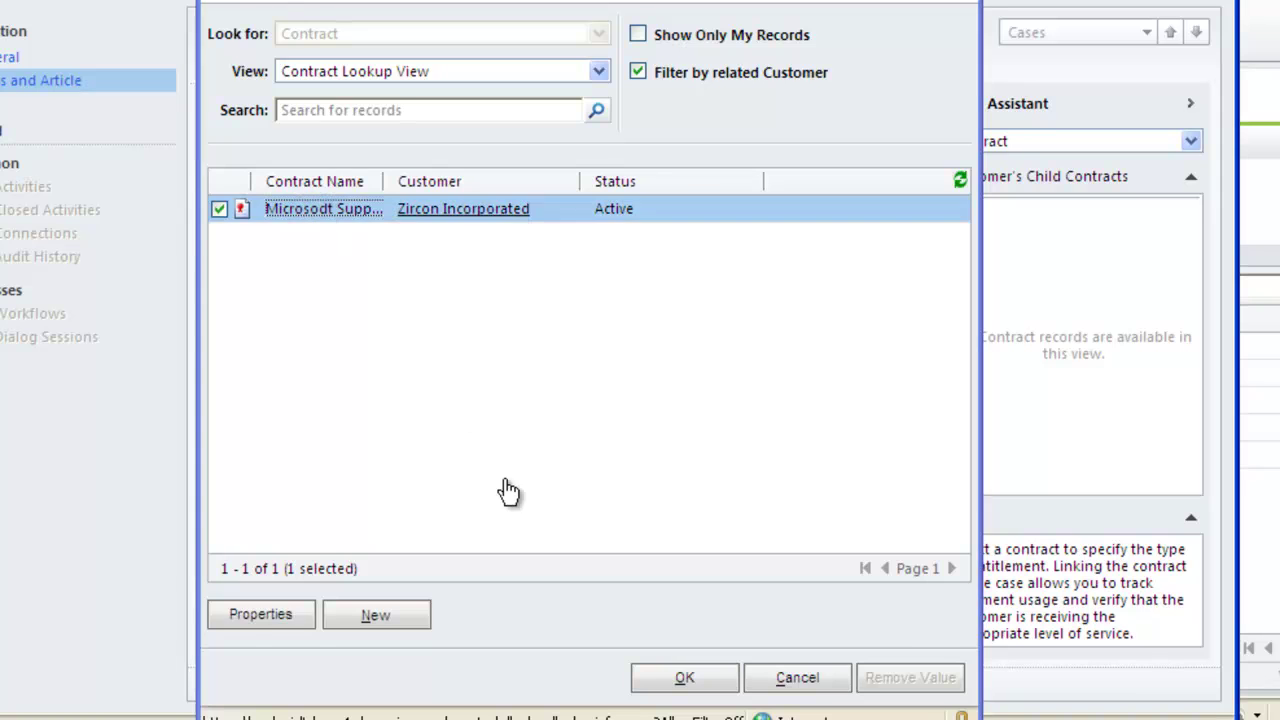
left_click(684, 677)
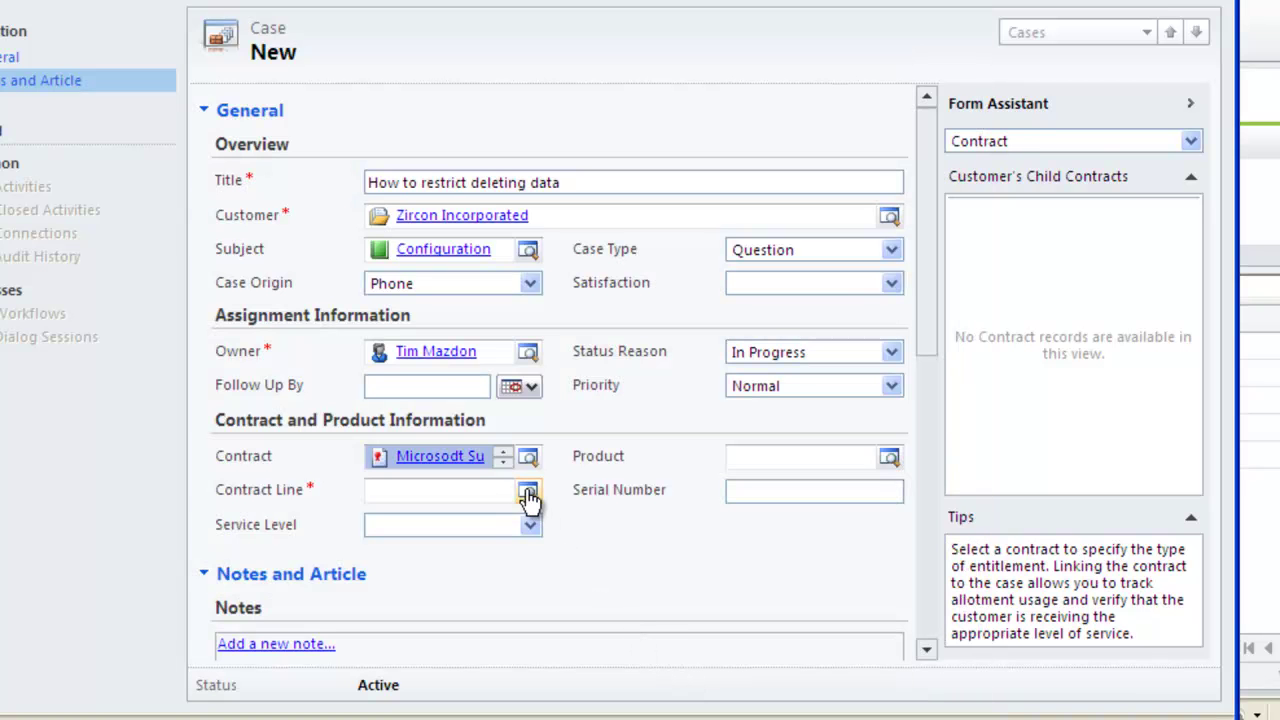
- Set contract line Microsoft Annual Support, service level Gold and product Technical Support
left_click(491, 489)
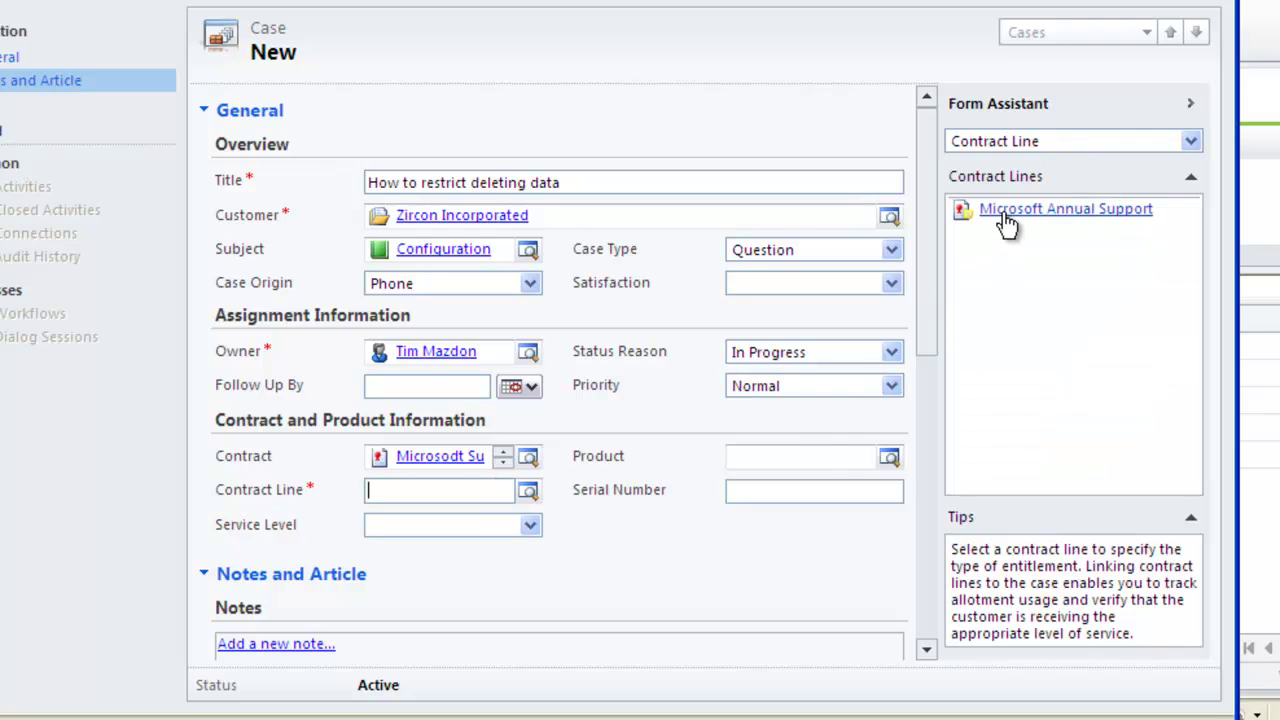
left_click(1000, 210)
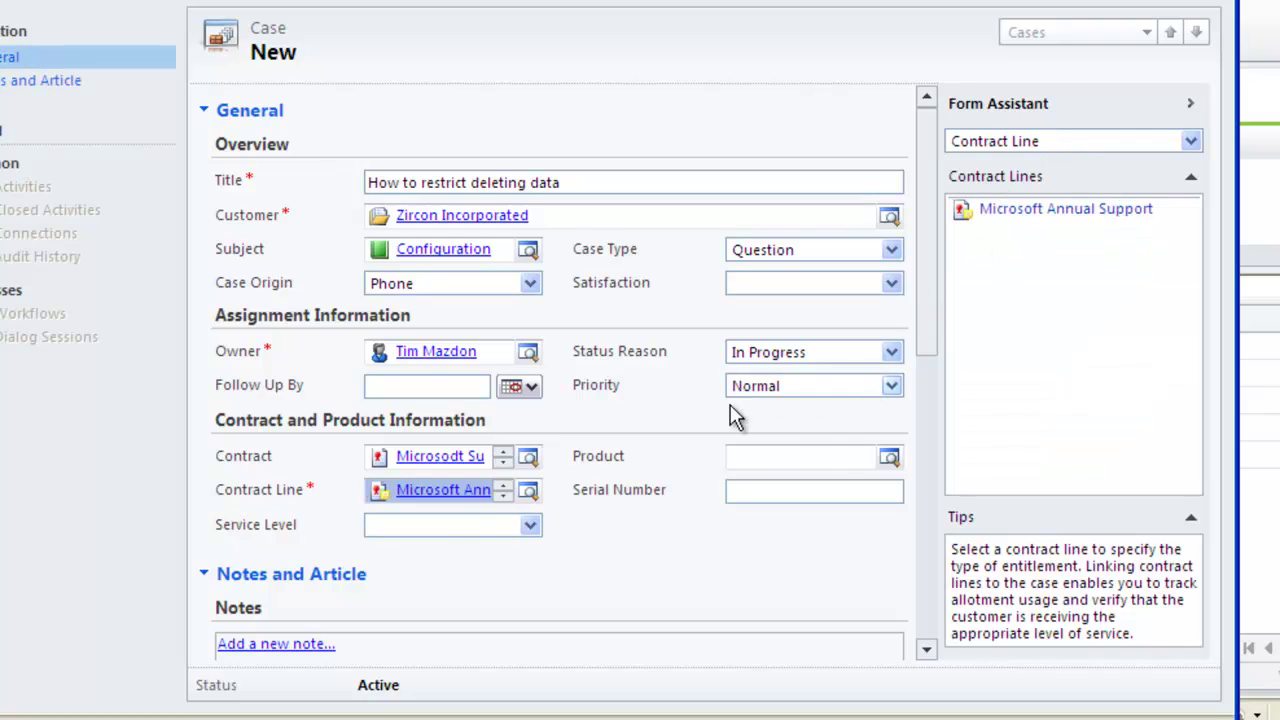
left_click(440, 530)
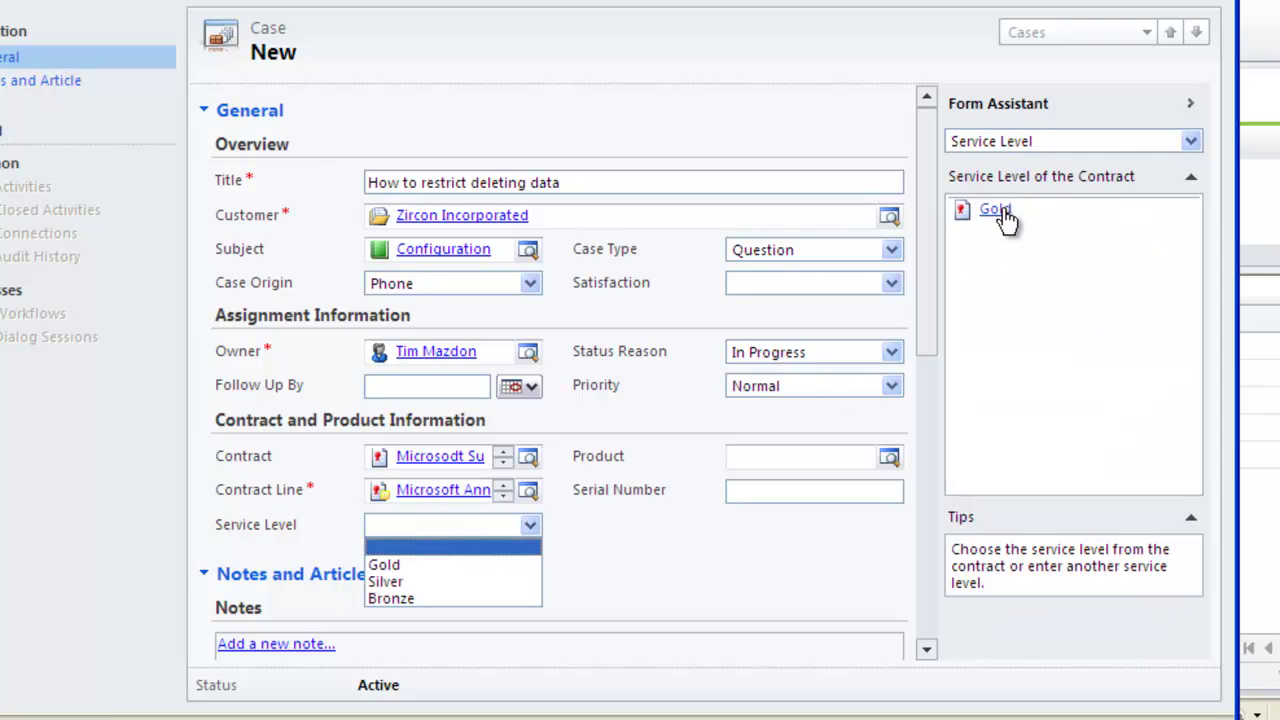
left_click(997, 214)
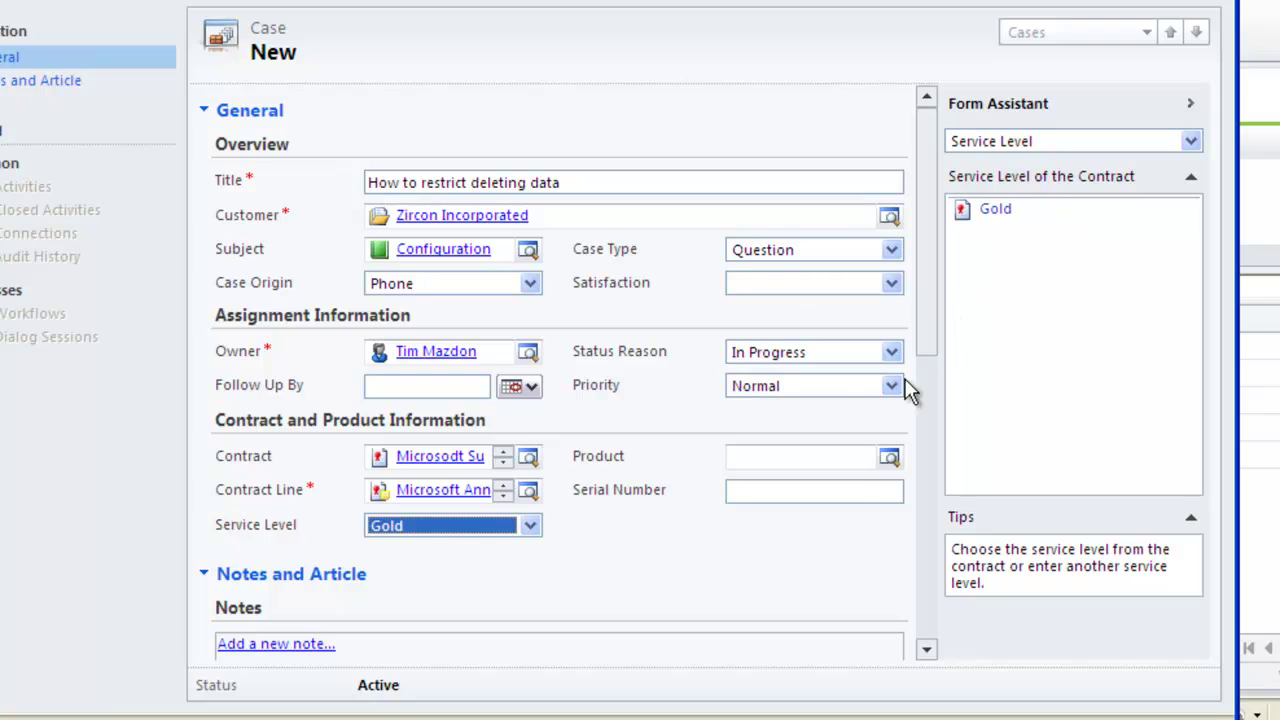
left_click(857, 457)
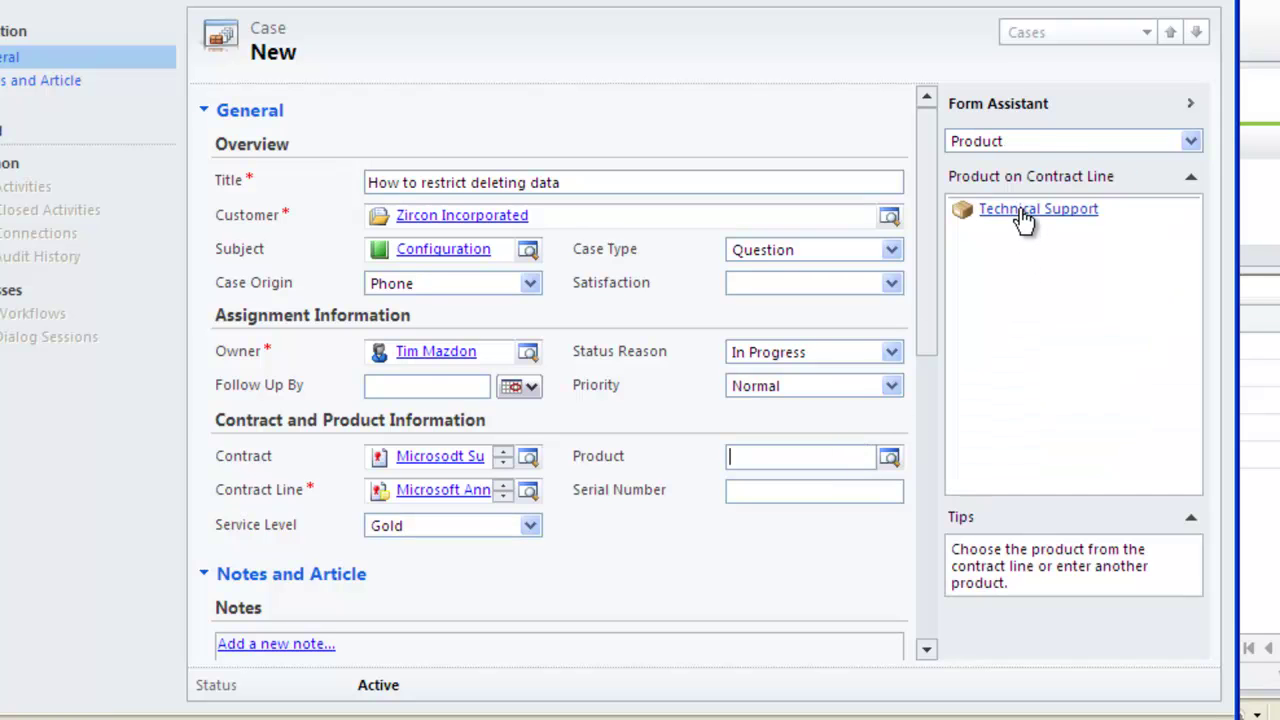
left_click(1020, 216)
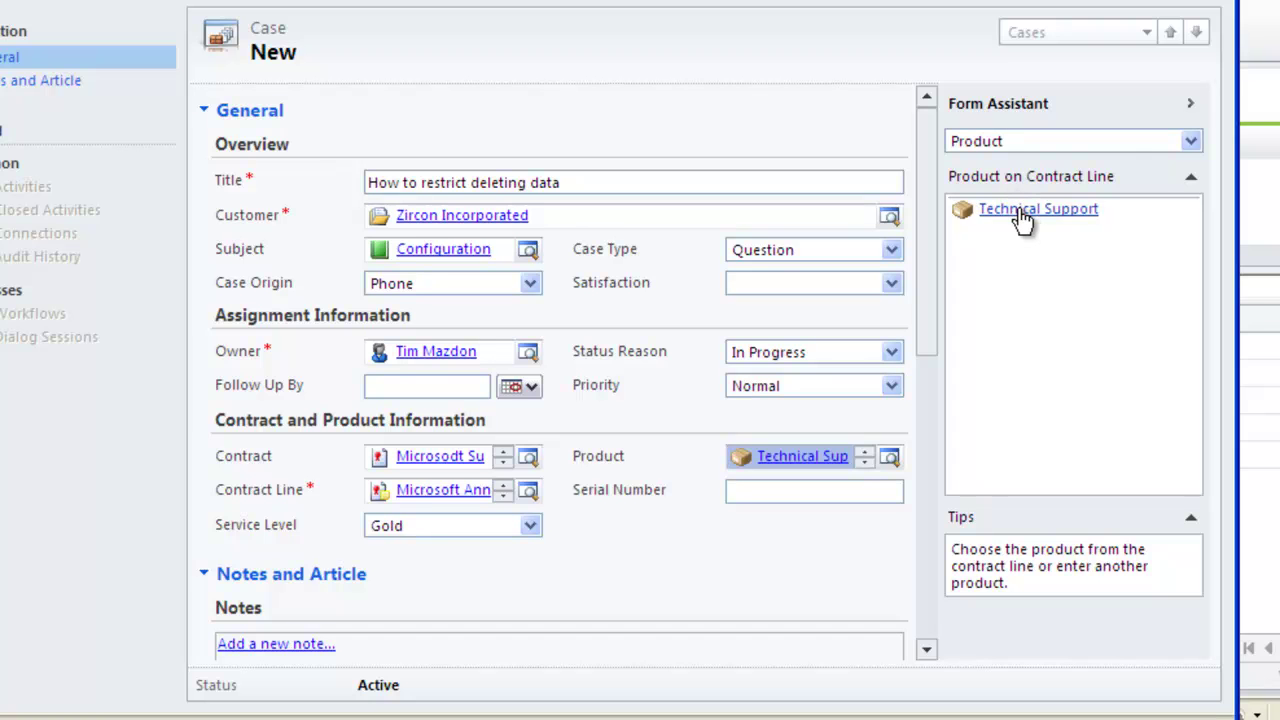
- Add the note 'How do you restrict deleting data in MS CRM' to the case
left_click(926, 649)
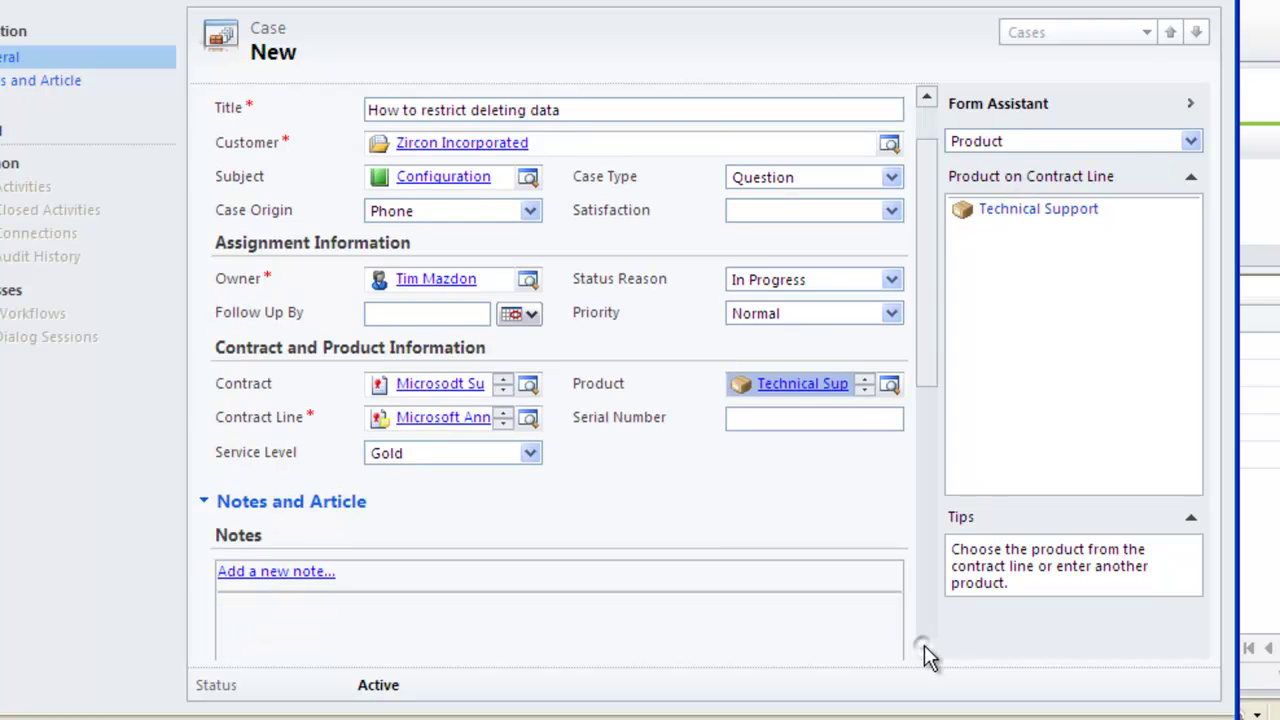
left_click(926, 649)
left_click(926, 649)
scroll(540, 555, "down", 1)
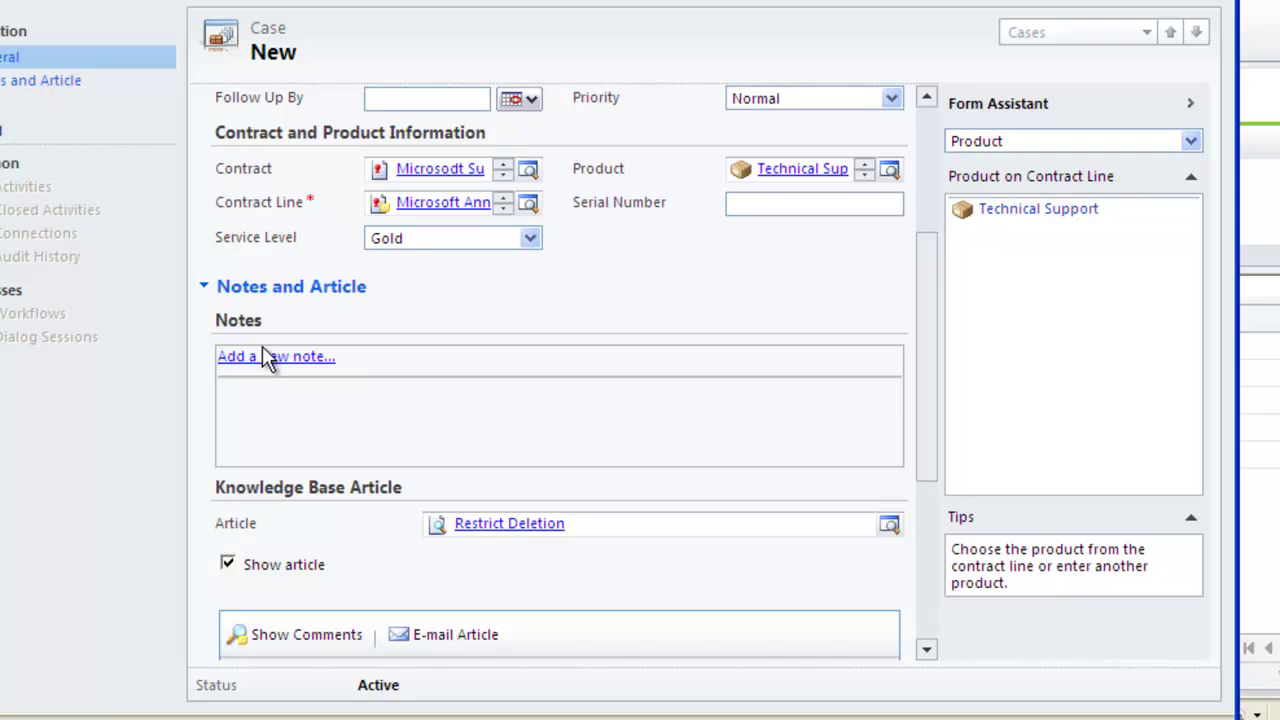
left_click(267, 360)
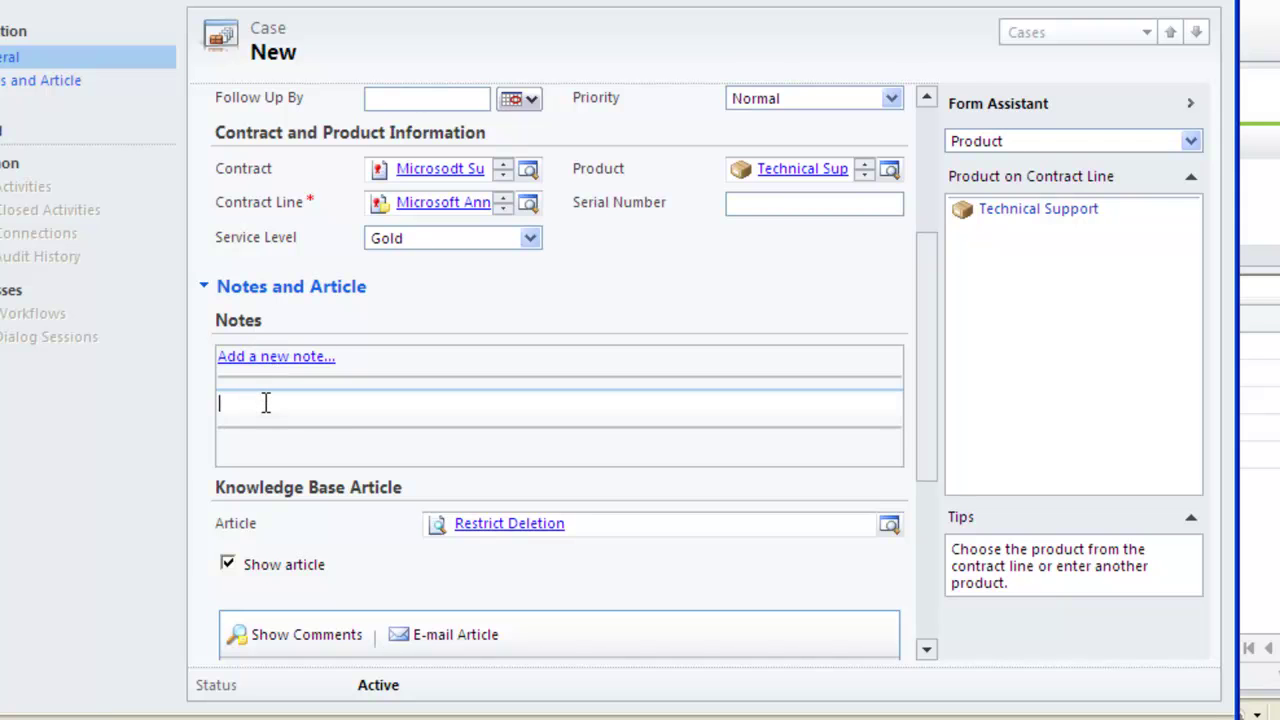
type("How do you restr")
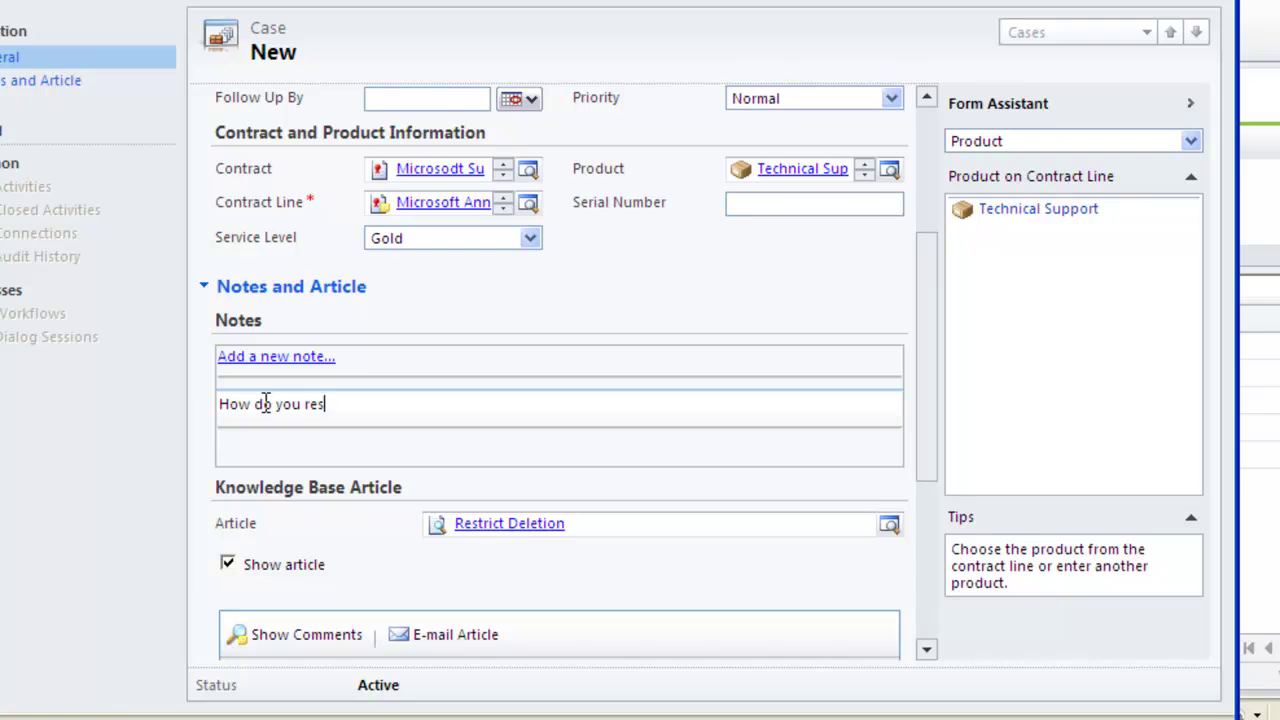
type("ict deleting data in MS CRM")
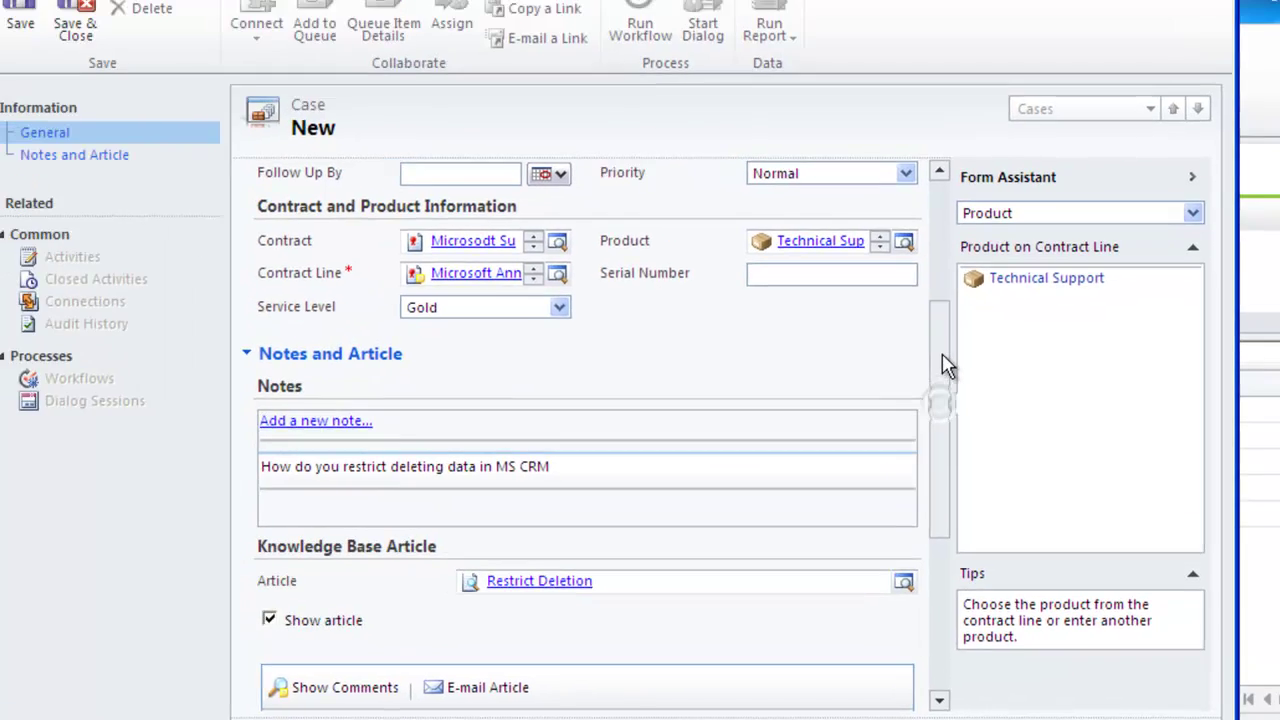
scroll(930, 350, "up", 5)
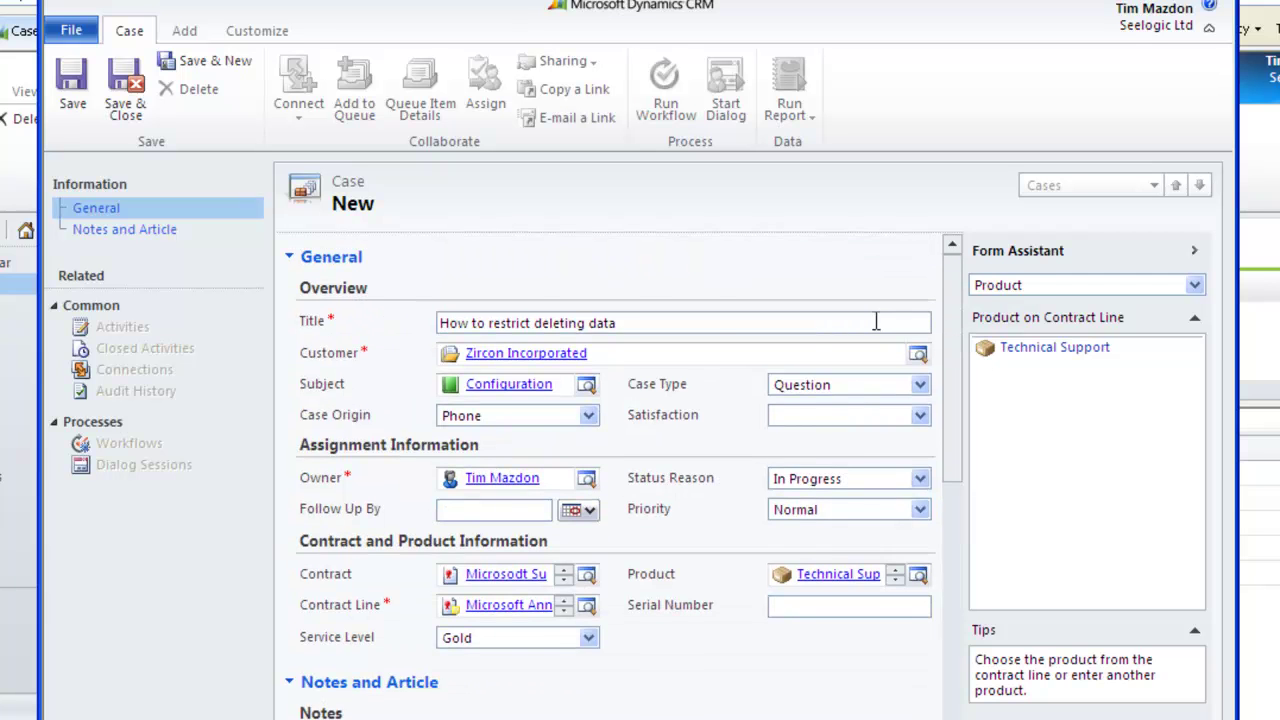
- Save the case as CAS-01030-B5H2H3, check its Add options and empty activities, then return to General
left_click(72, 82)
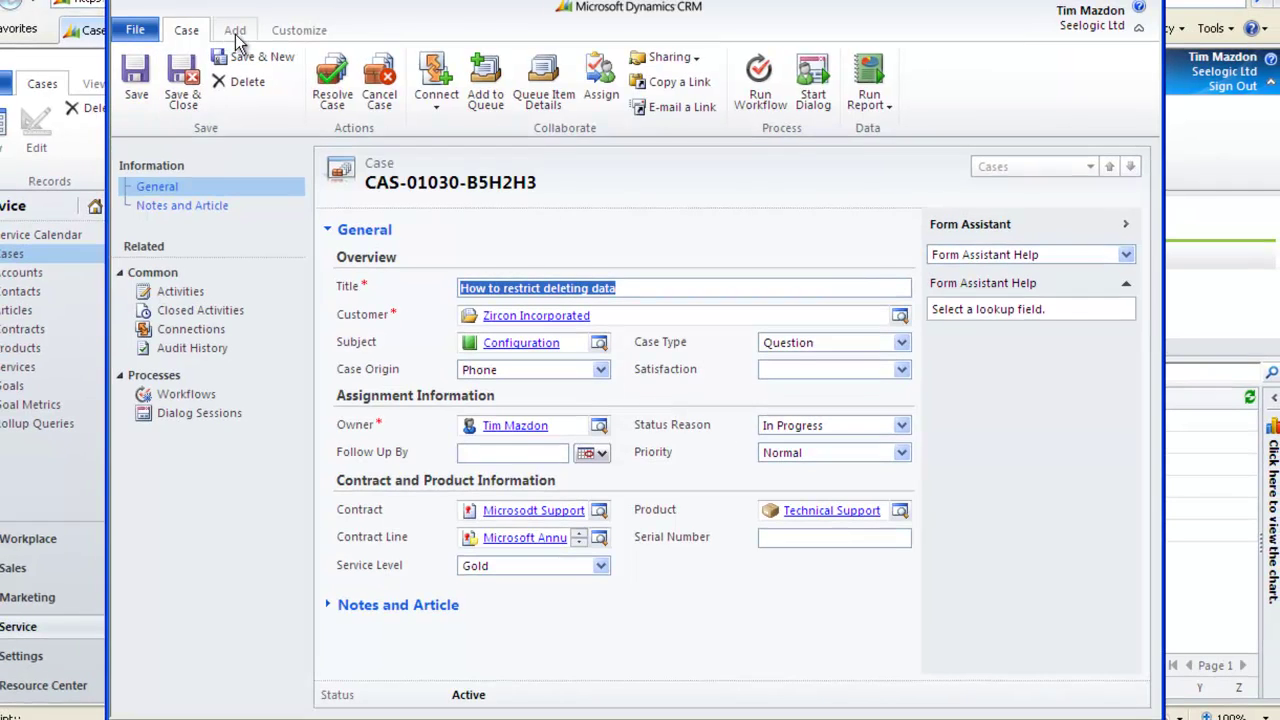
left_click(235, 31)
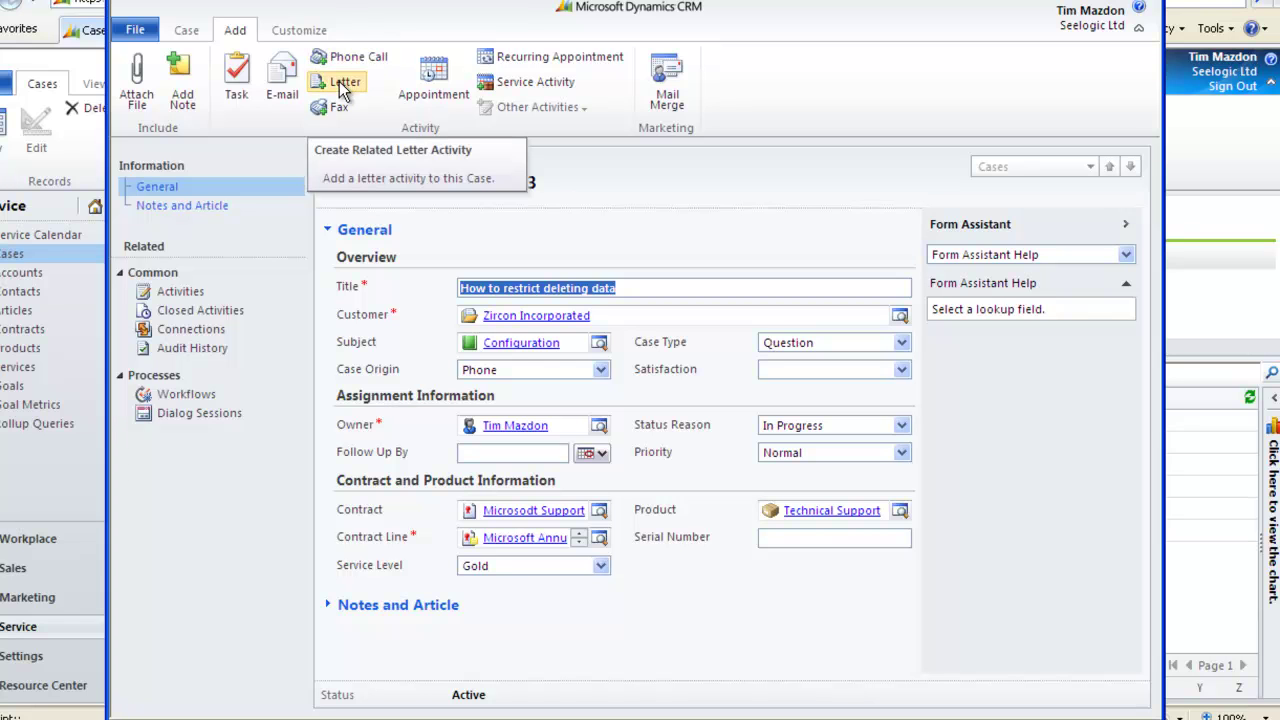
left_click(181, 293)
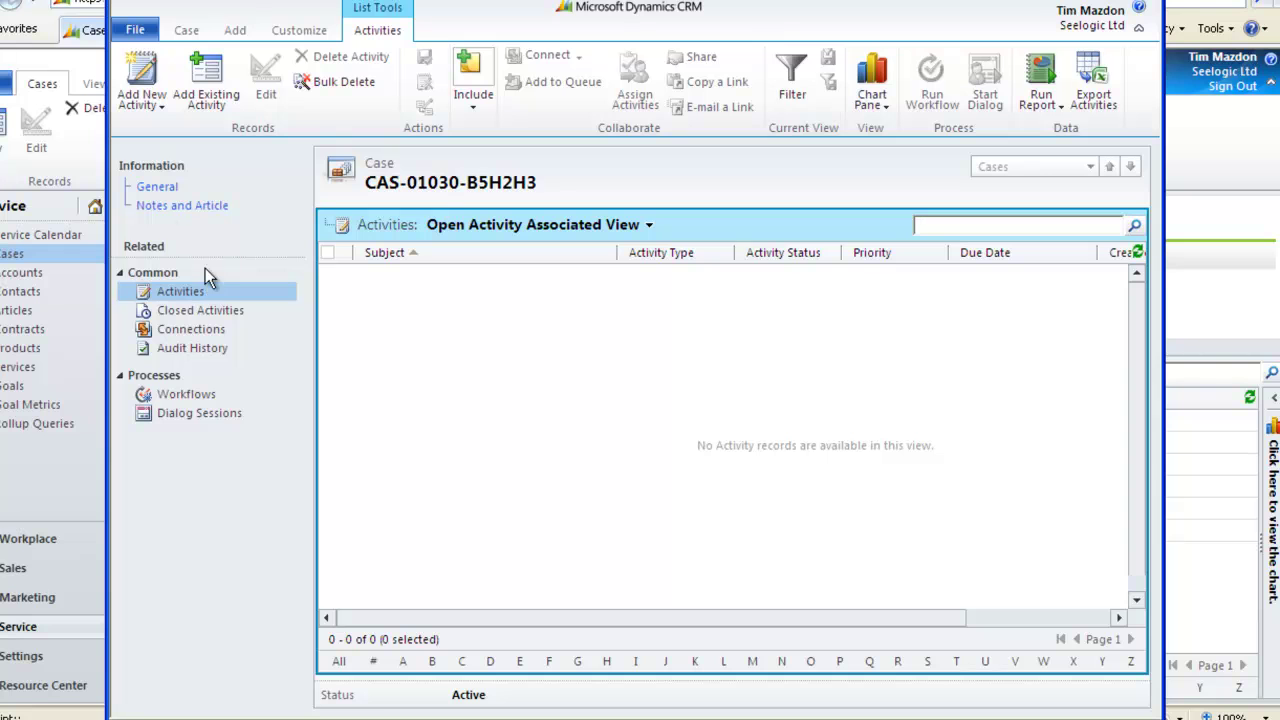
left_click(148, 188)
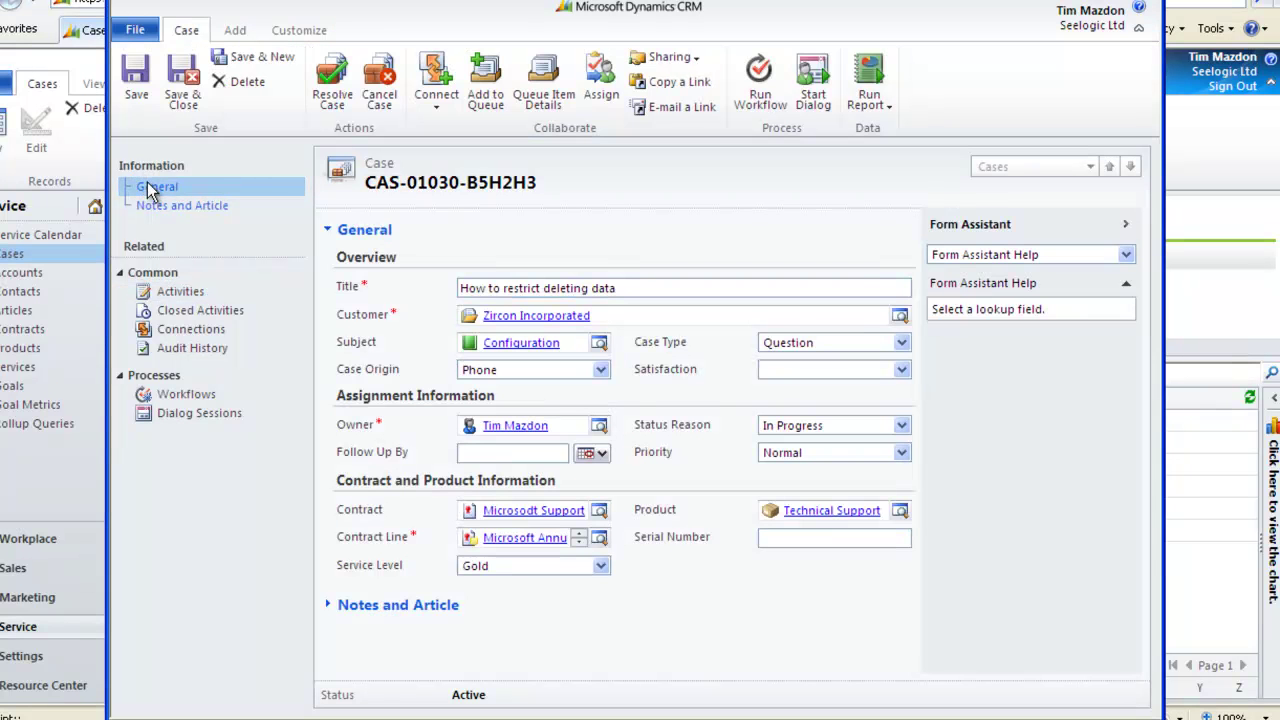
- Save and close the case, then check it is listed under the Zircon Incorporated support contract
left_click(180, 85)
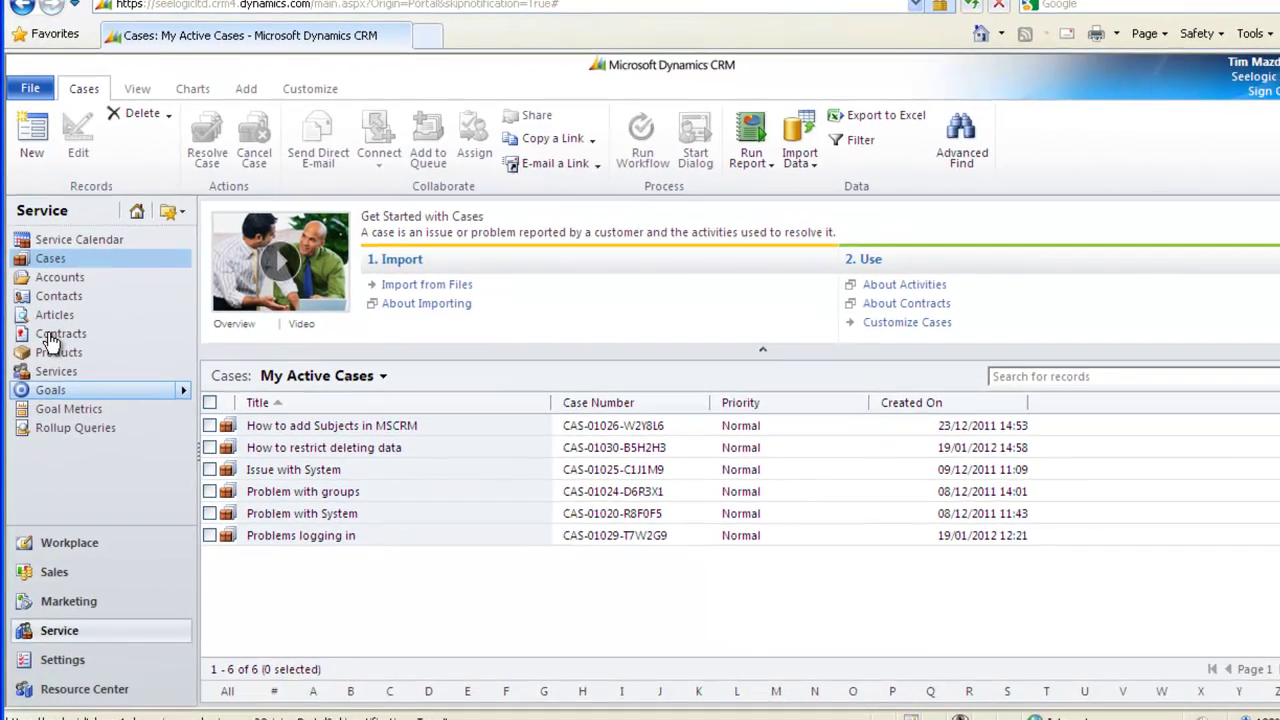
left_click(50, 336)
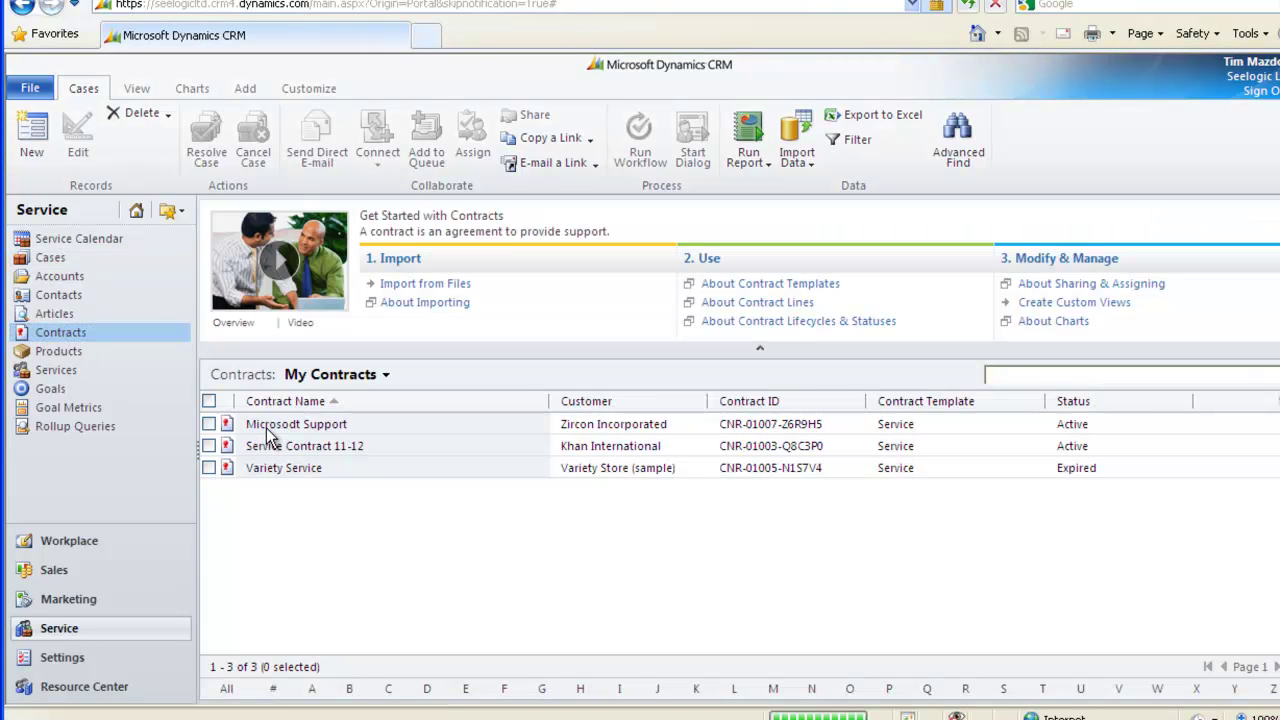
left_click(268, 426)
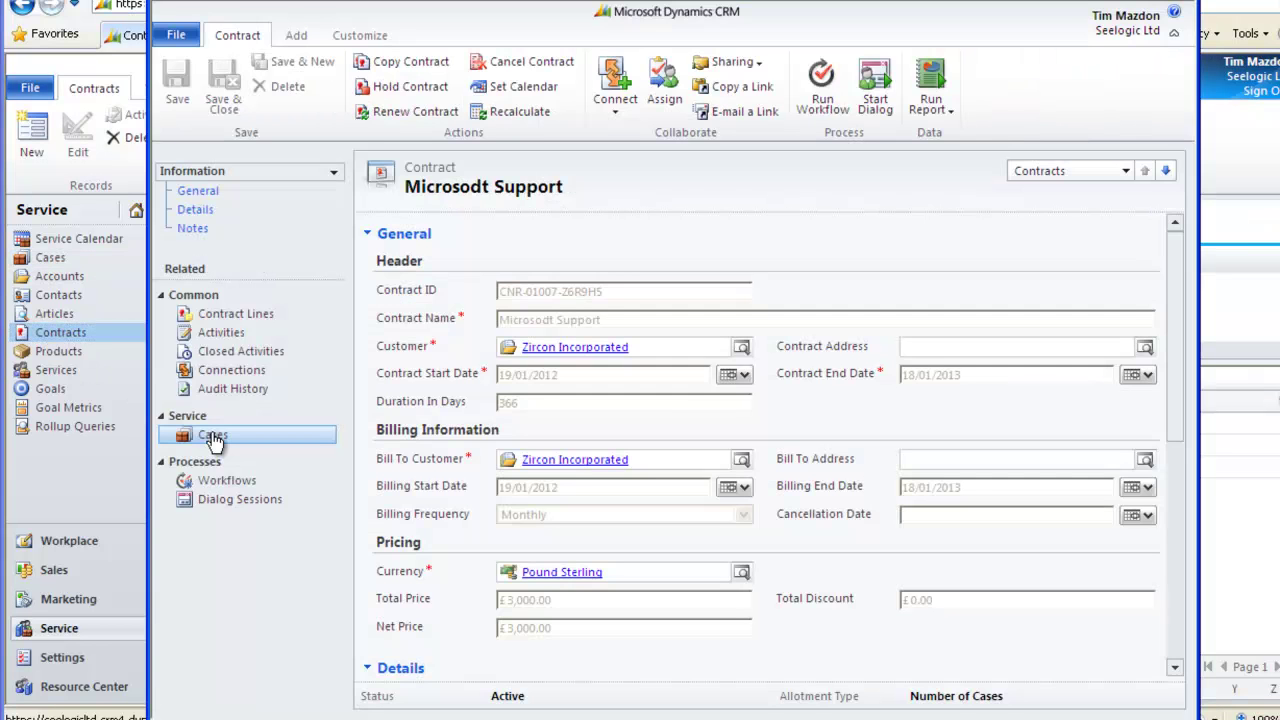
left_click(213, 437)
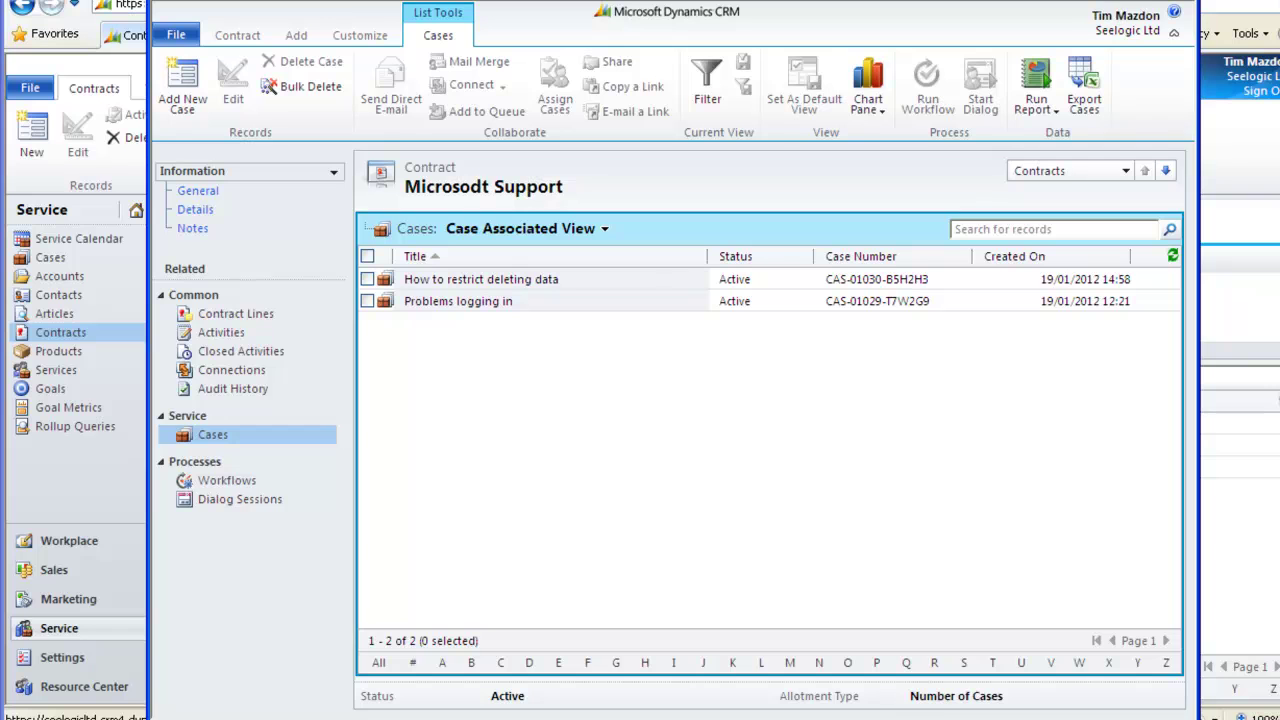
key("alt+F4")
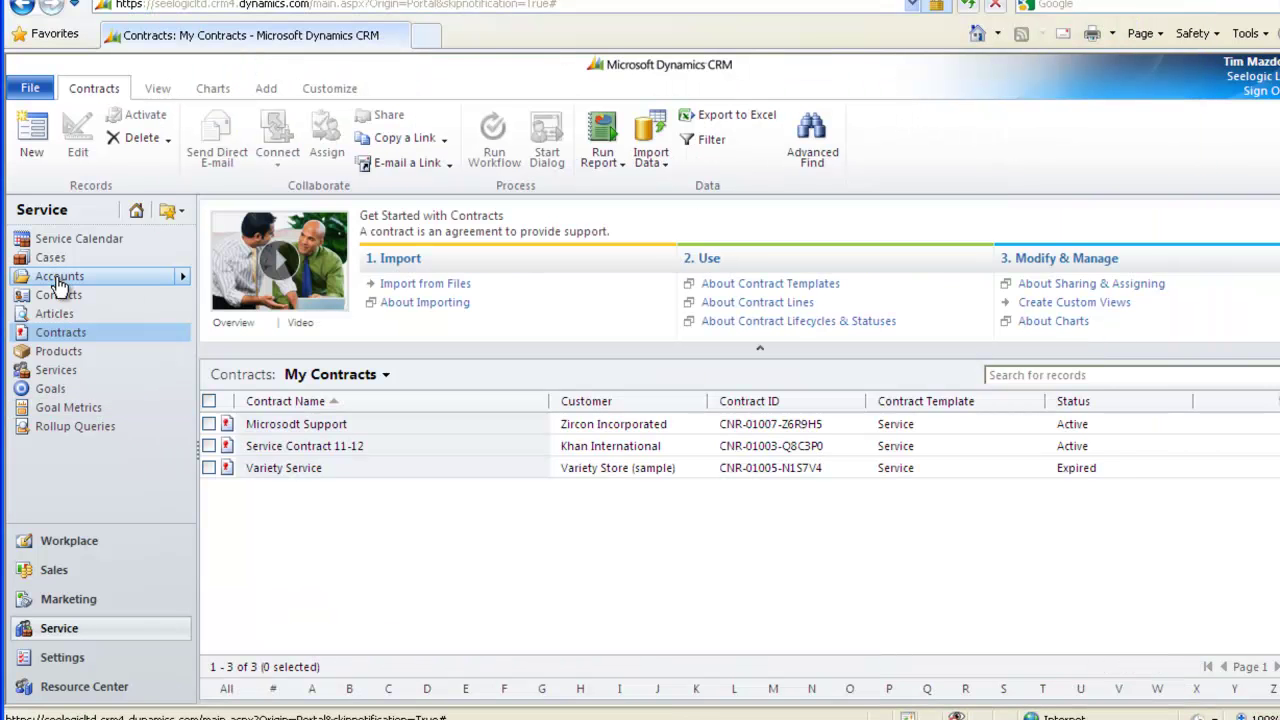
- Open the Zircon Incorporated account and view its contracts and its four active cases
left_click(57, 277)
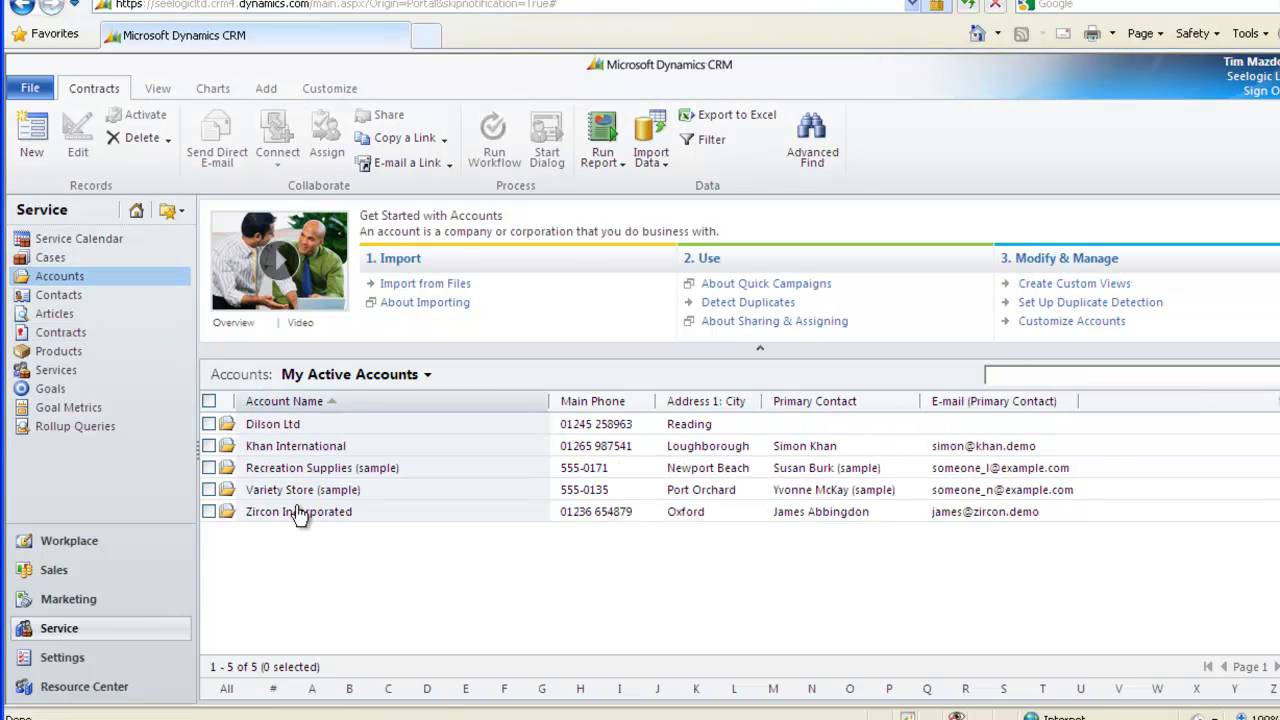
double_click(300, 516)
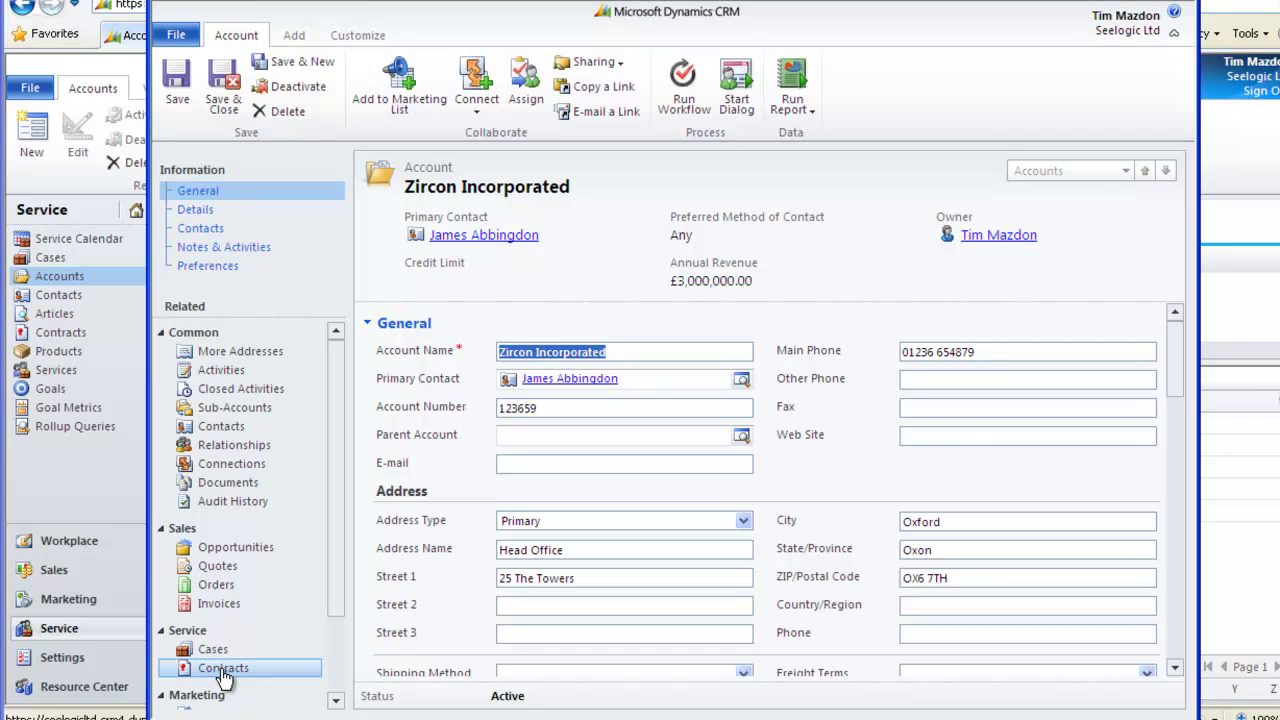
left_click(227, 672)
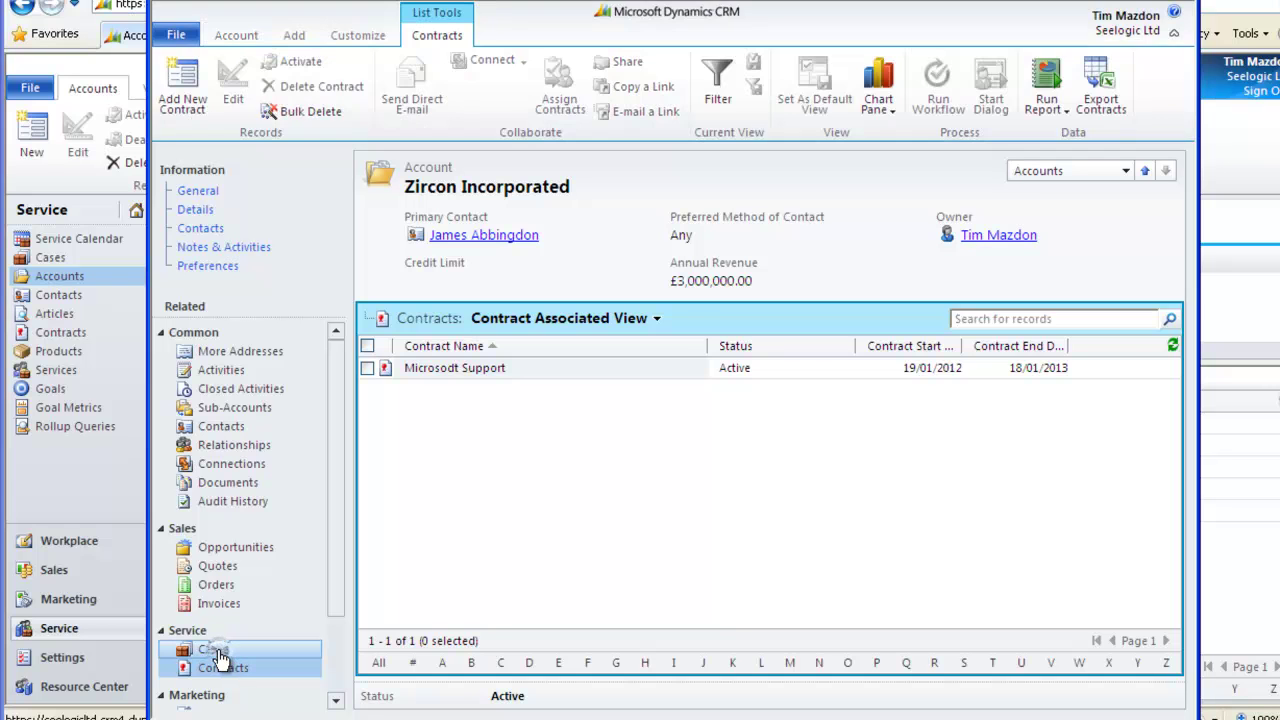
left_click(218, 655)
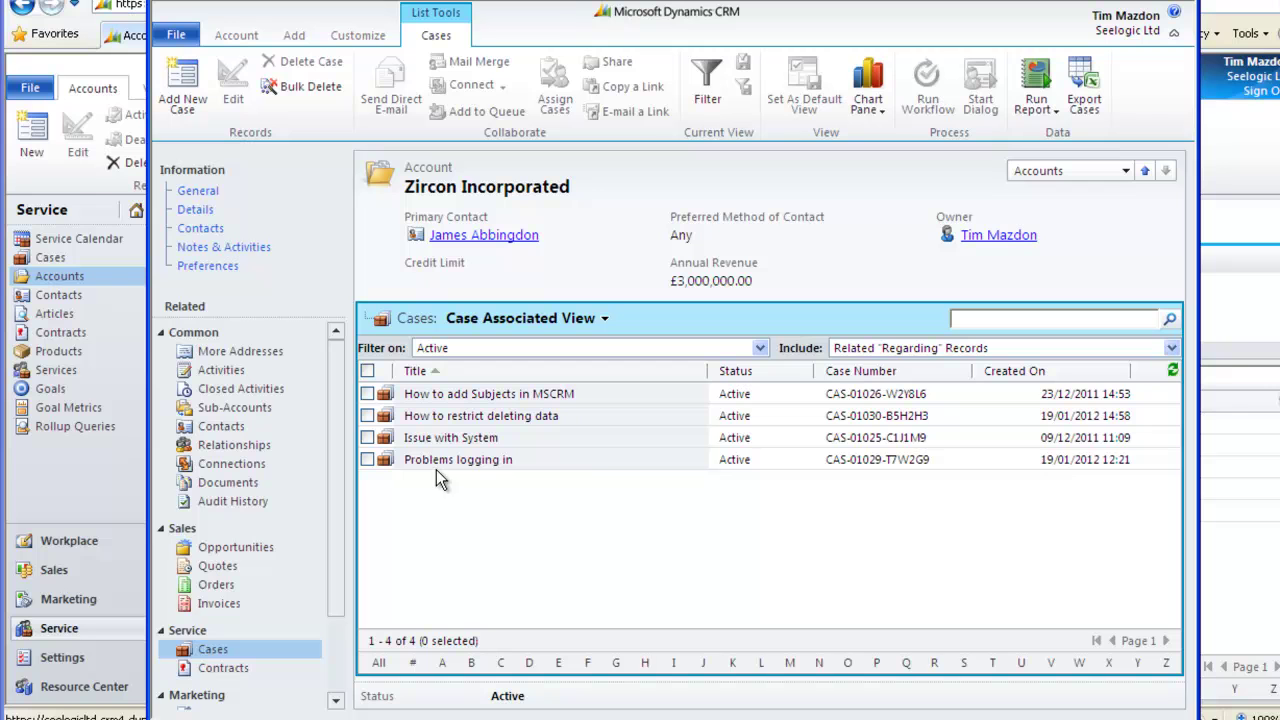
- Add the 'How to restrict deleting data' case to the Customer Service queue and close it
left_click(441, 417)
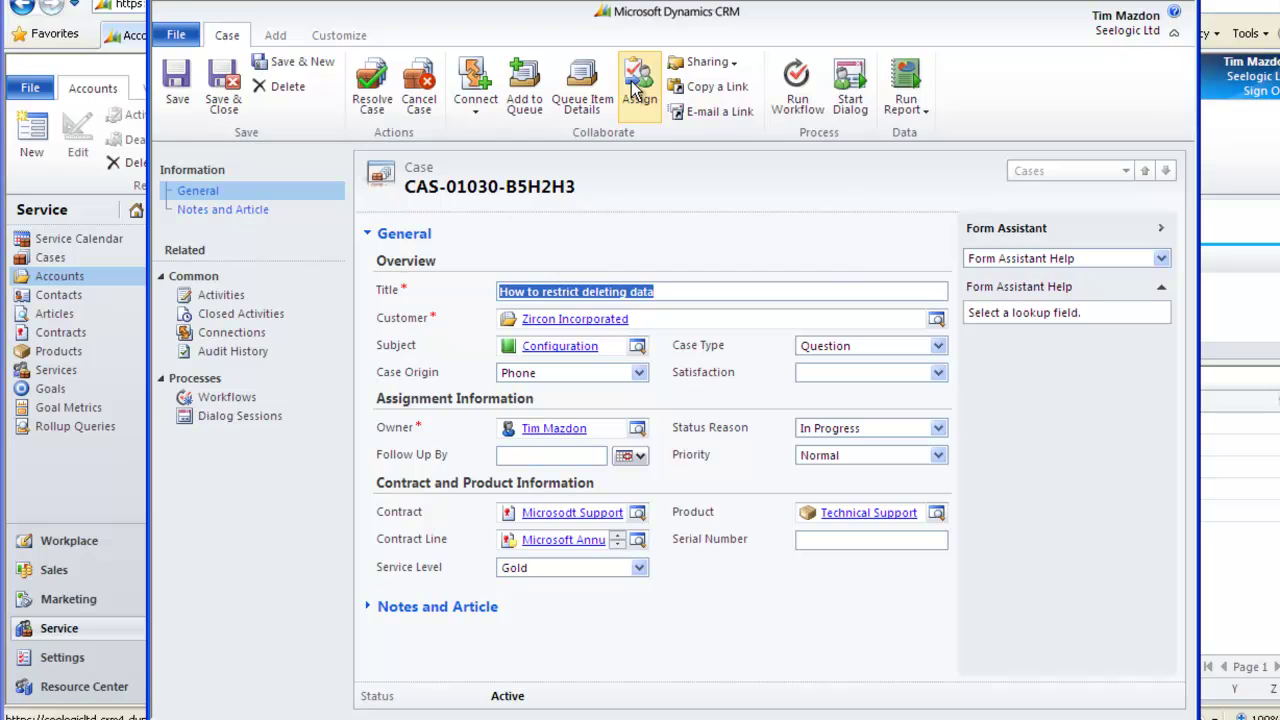
left_click(519, 89)
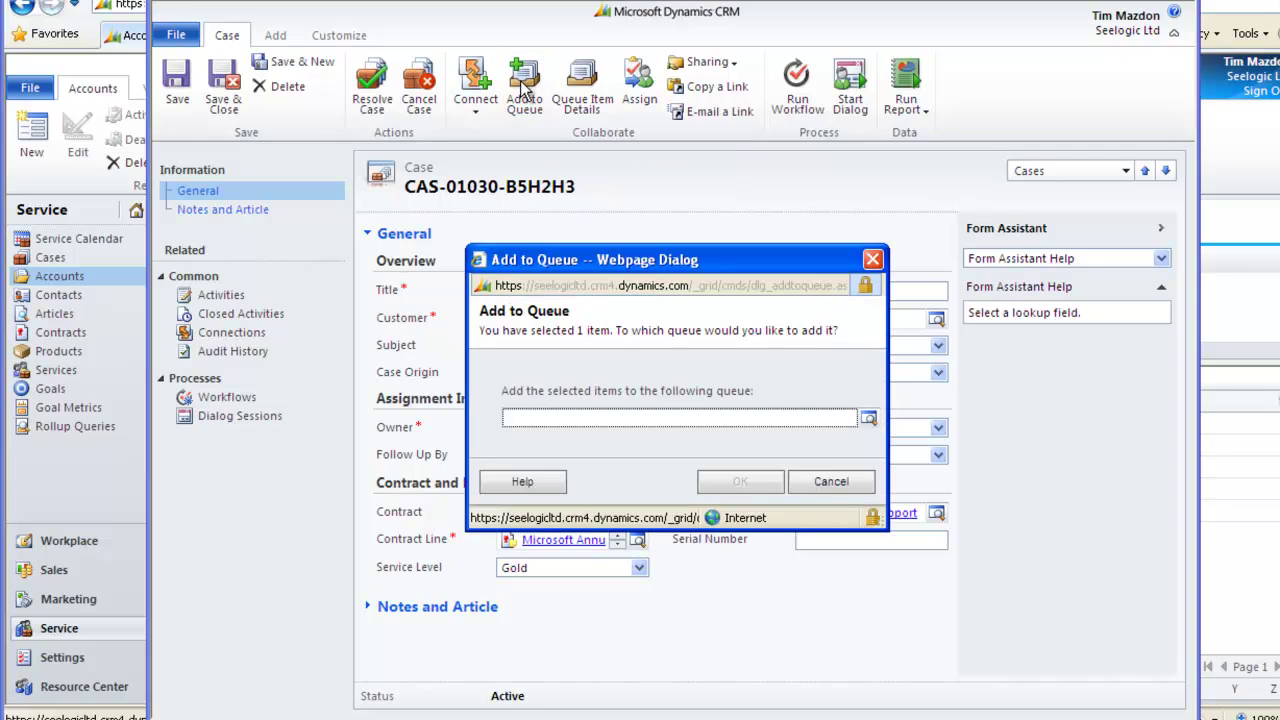
left_click(867, 421)
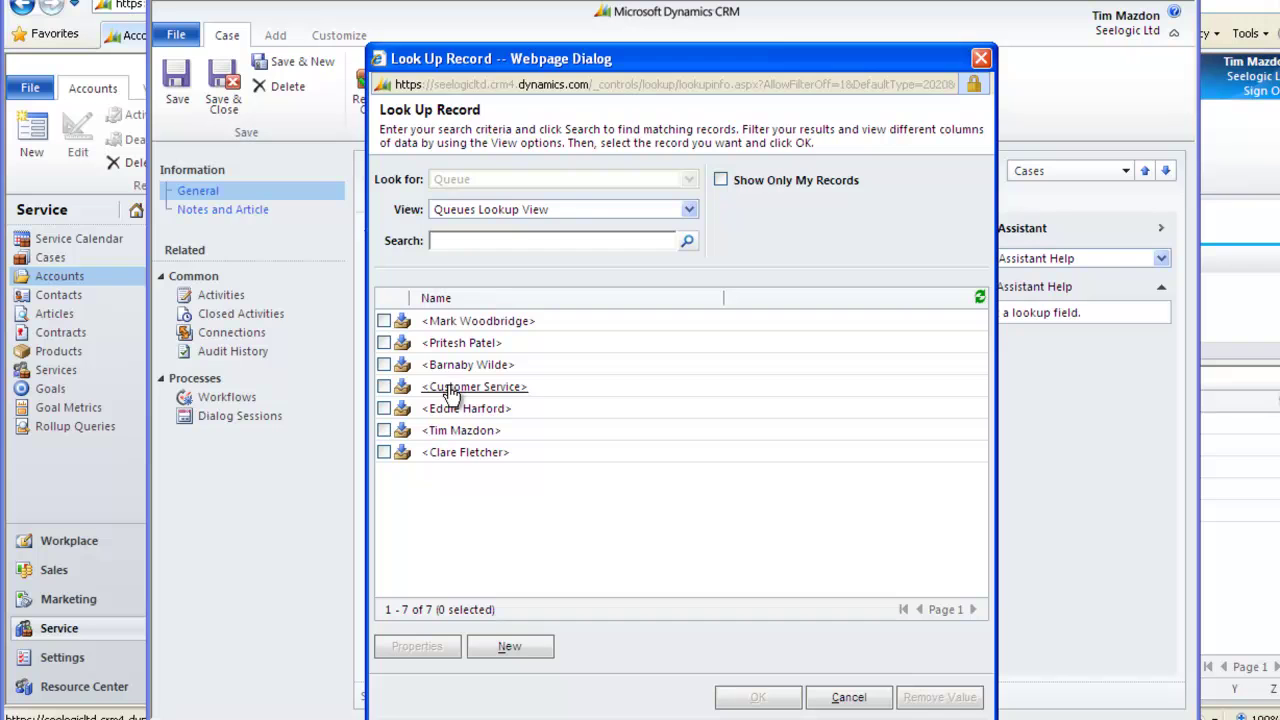
double_click(453, 388)
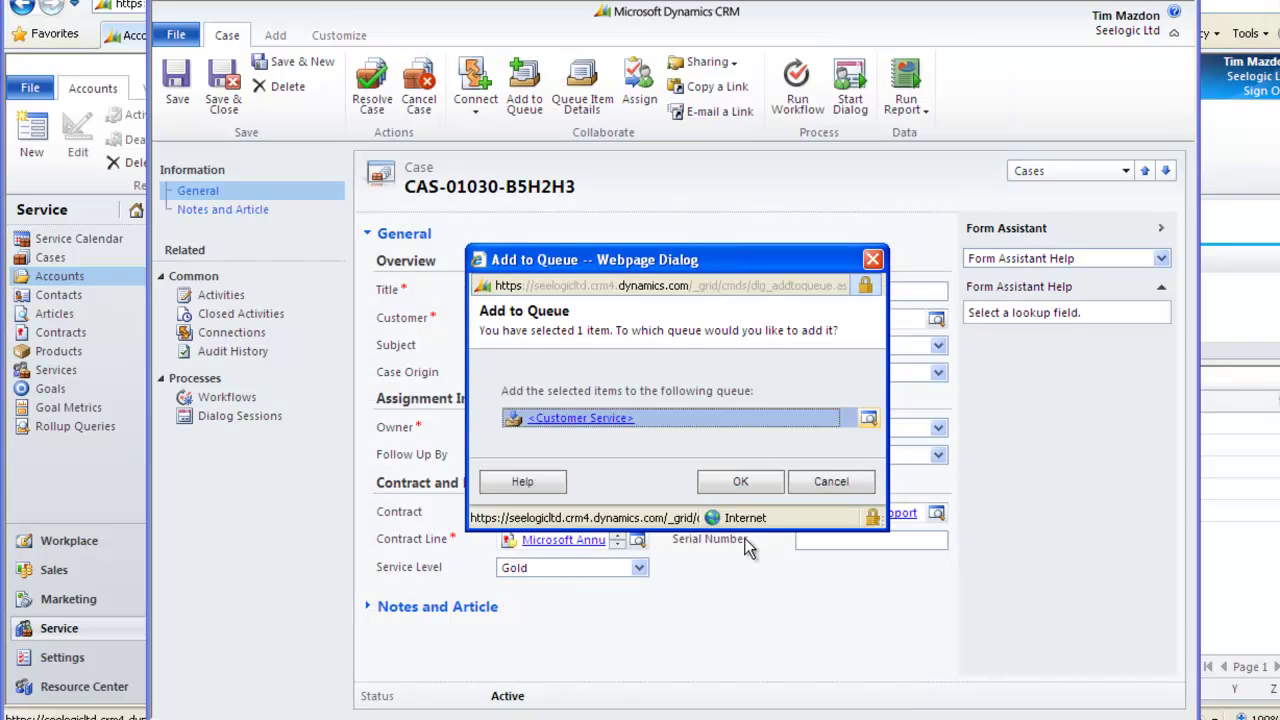
left_click(737, 483)
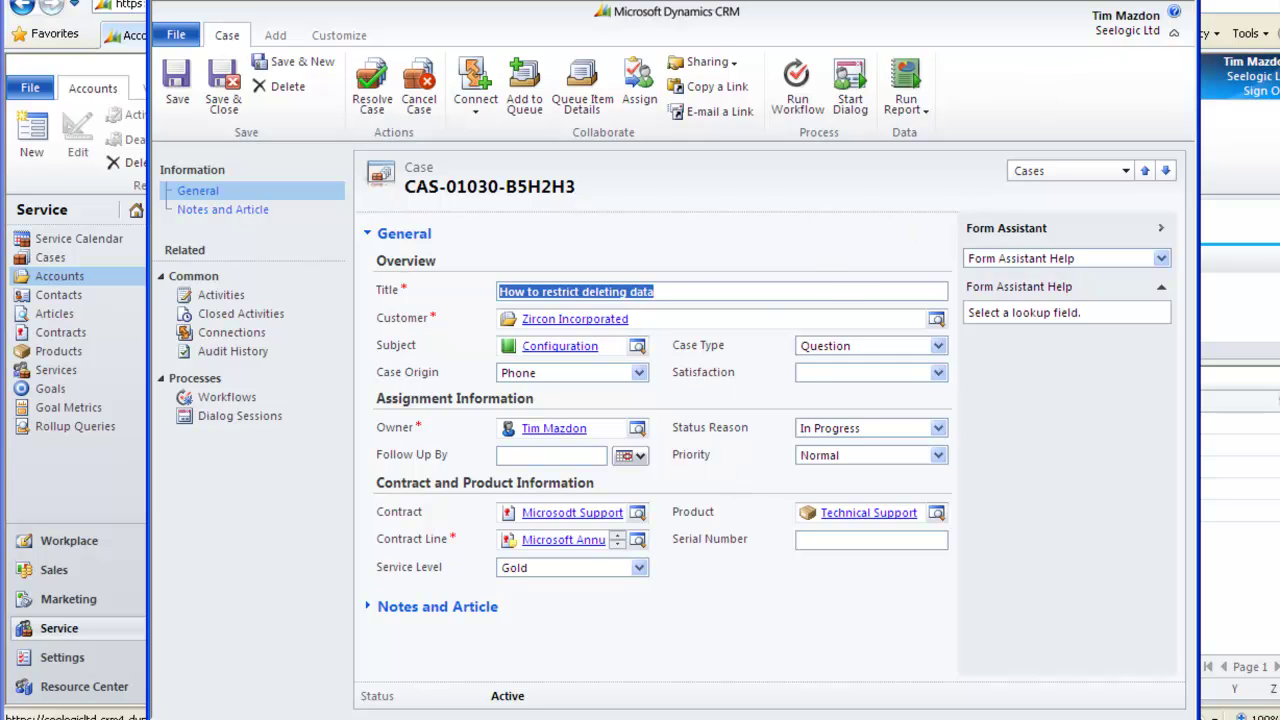
key("alt+F4")
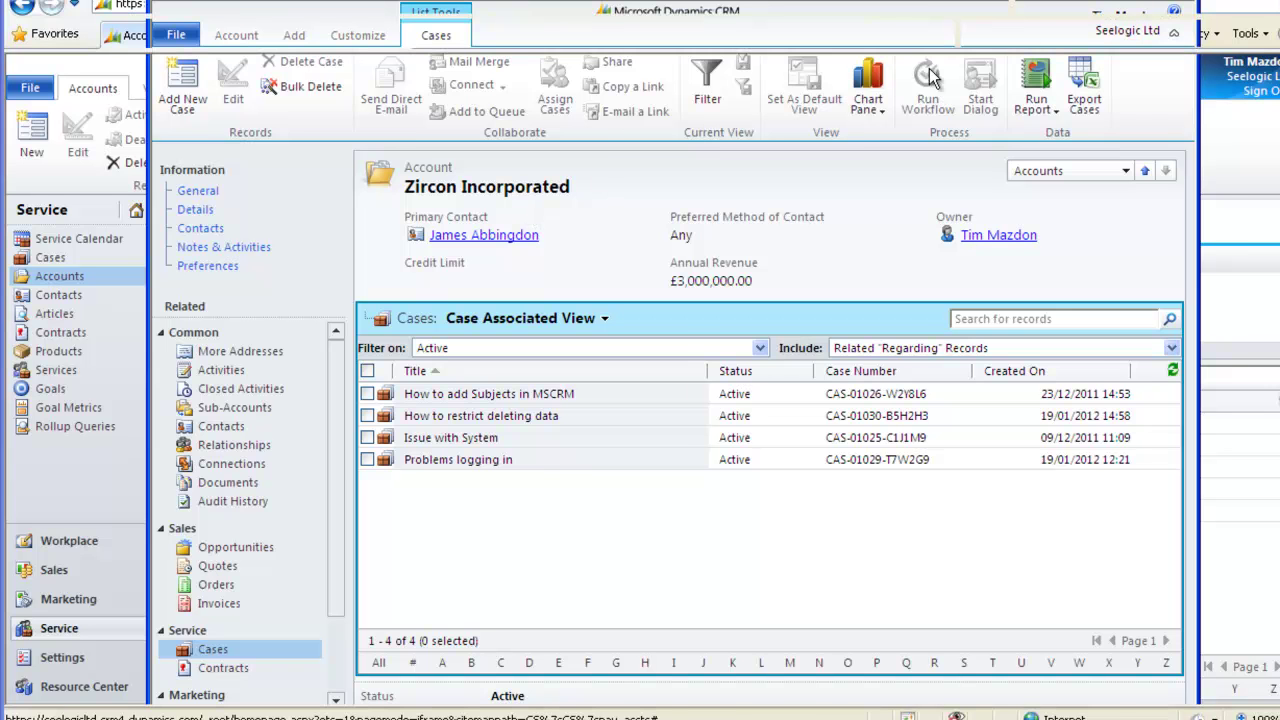
- Close the account and show the queue items available to work on
key("alt+F4")
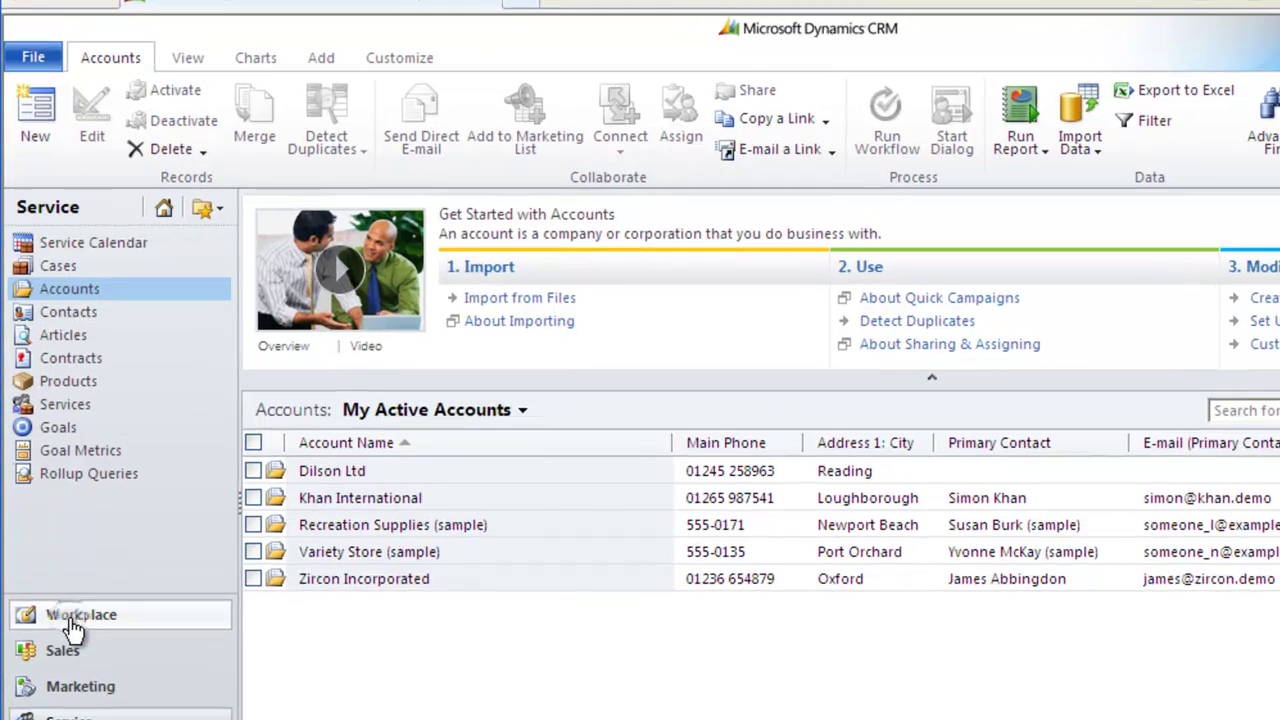
left_click(75, 615)
left_click(82, 390)
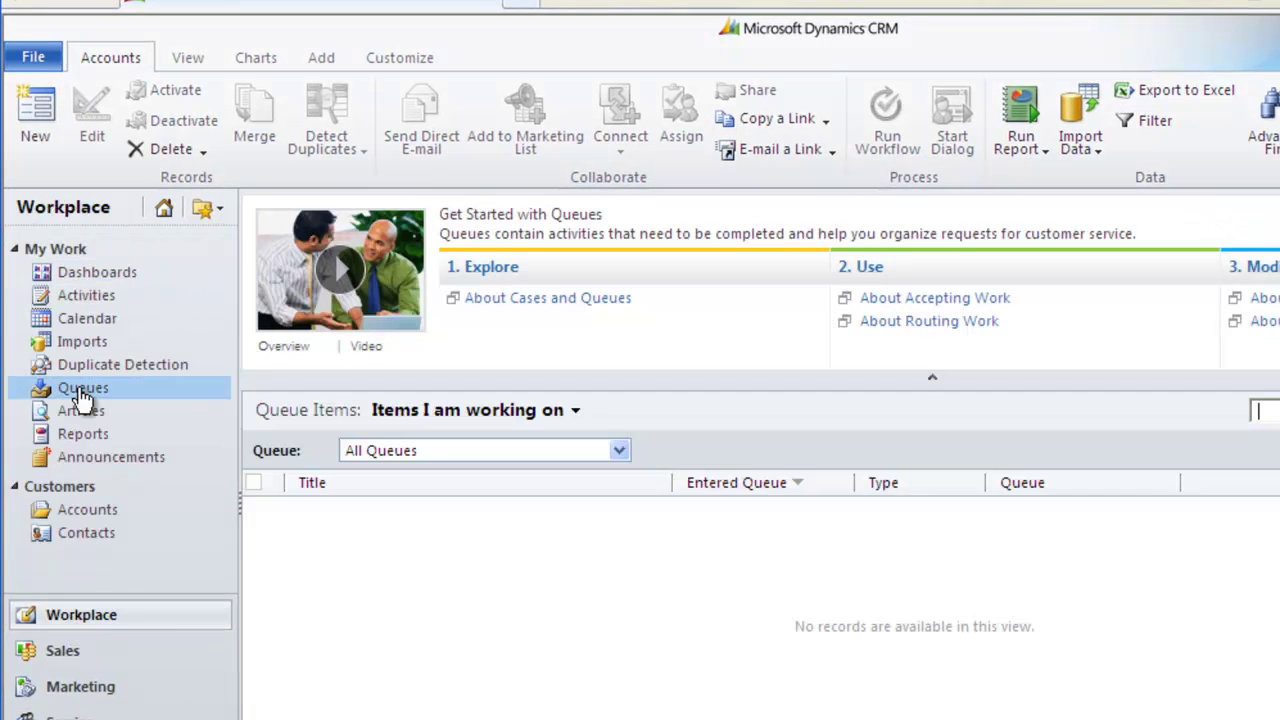
left_click(577, 414)
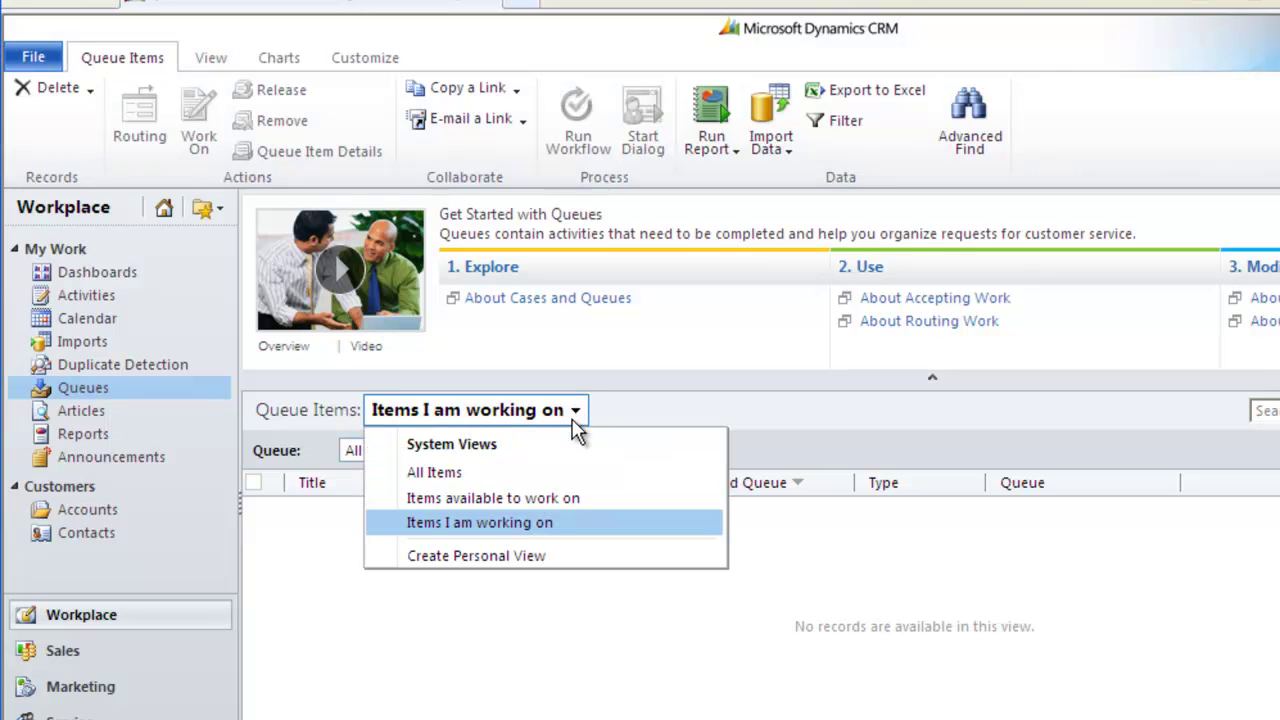
left_click(545, 503)
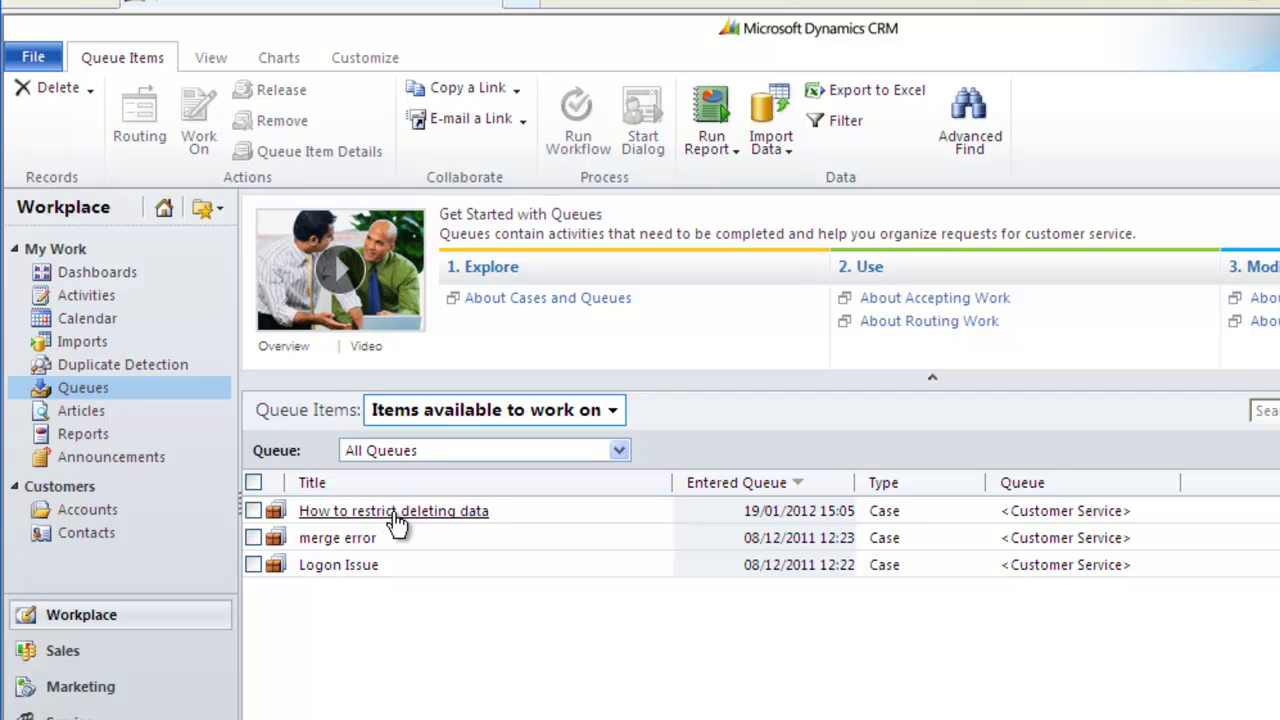
- Take the 'How to restrict deleting data' case to work on and list Items I am working on
left_click(256, 516)
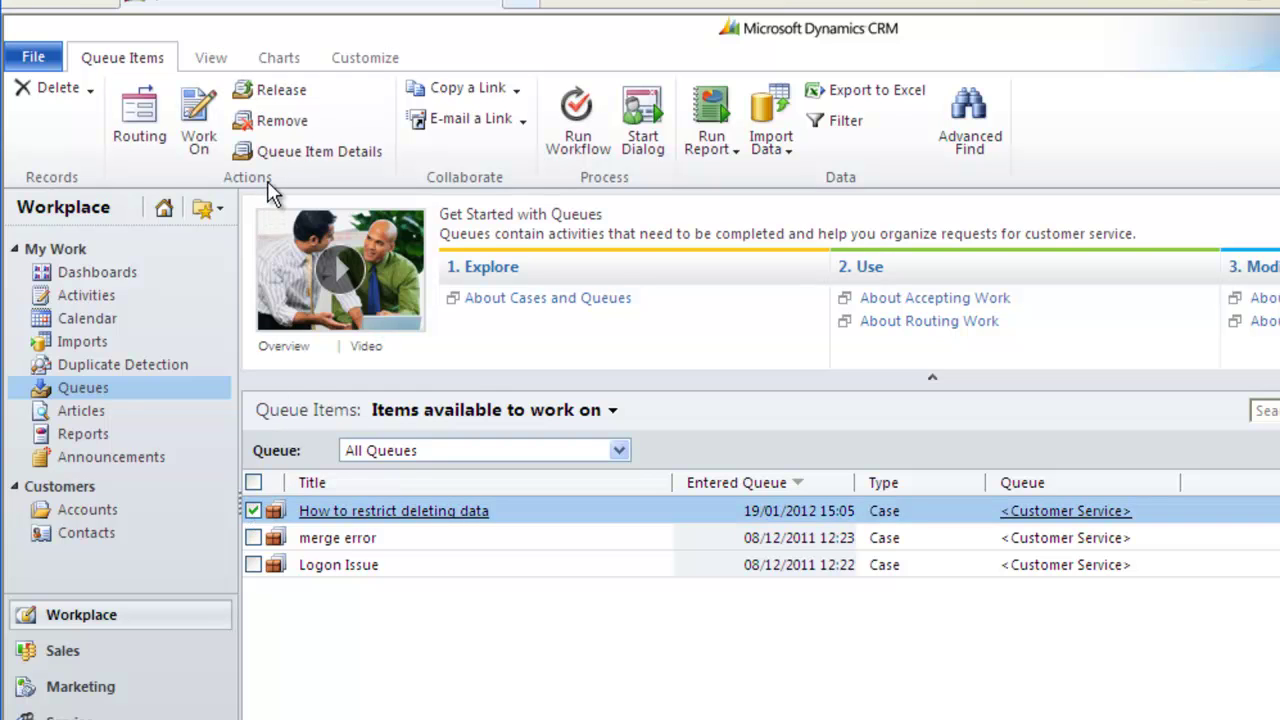
left_click(203, 127)
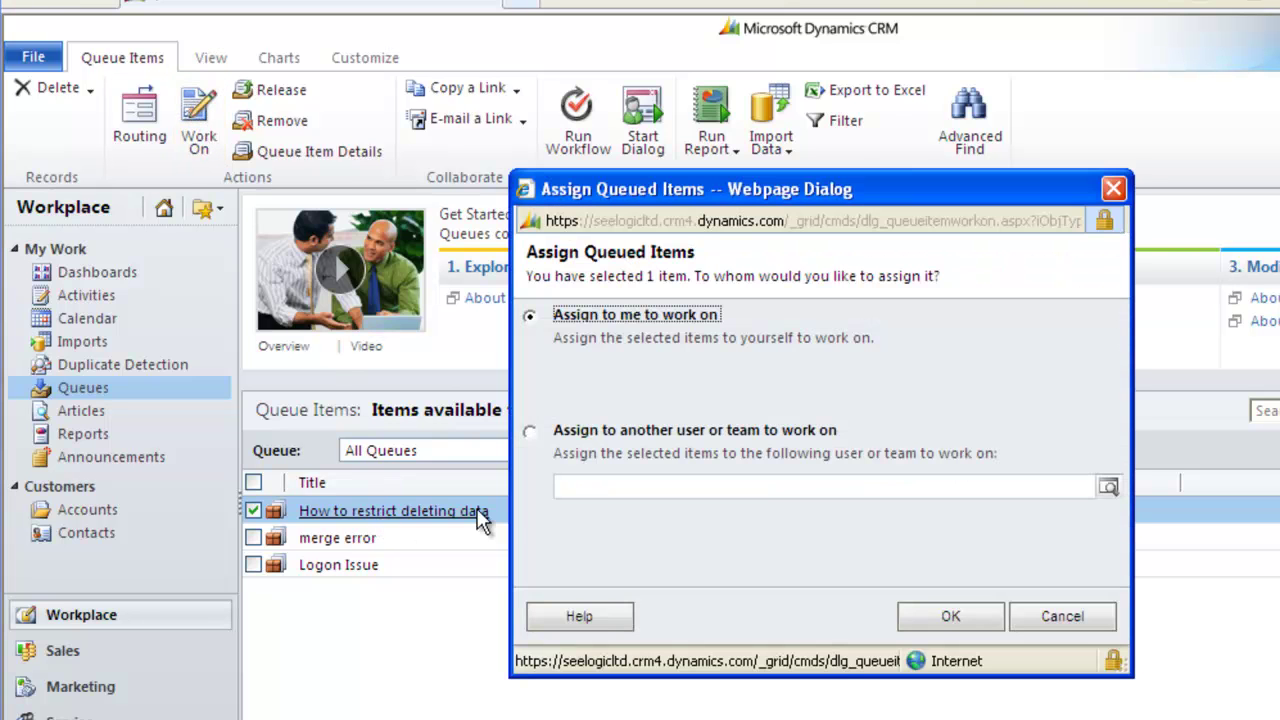
left_click(951, 617)
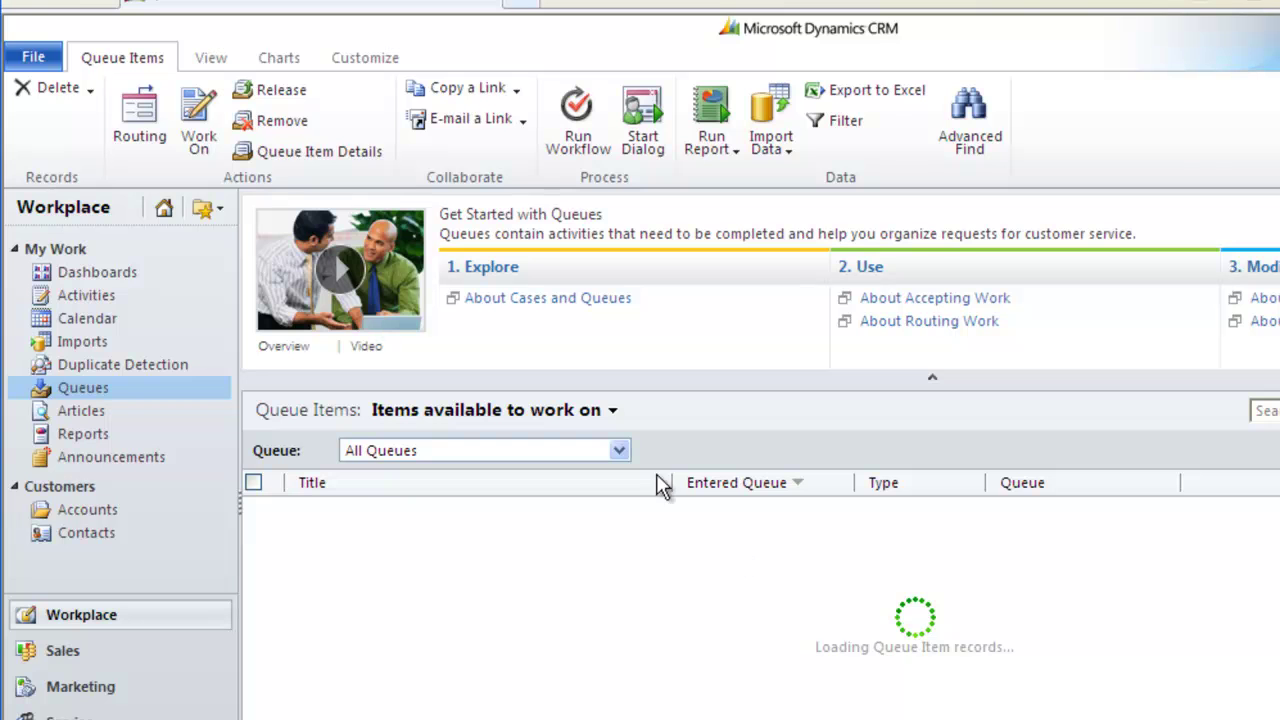
left_click(610, 414)
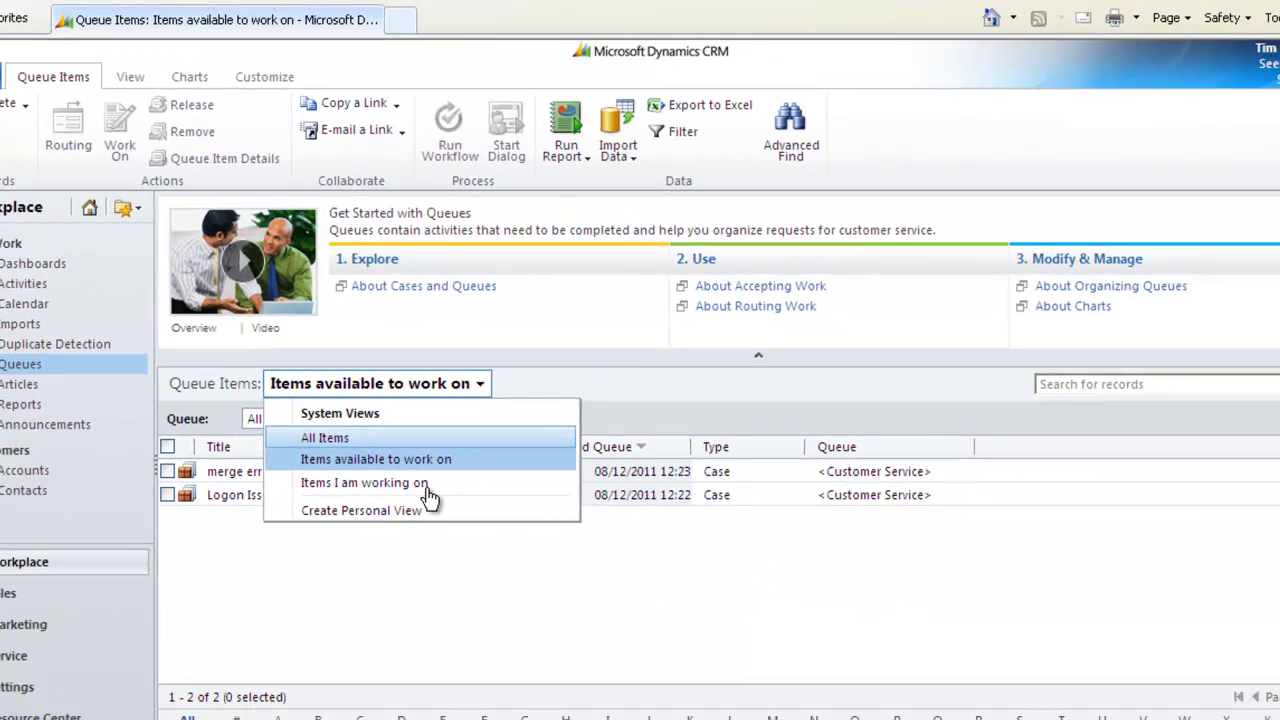
left_click(428, 496)
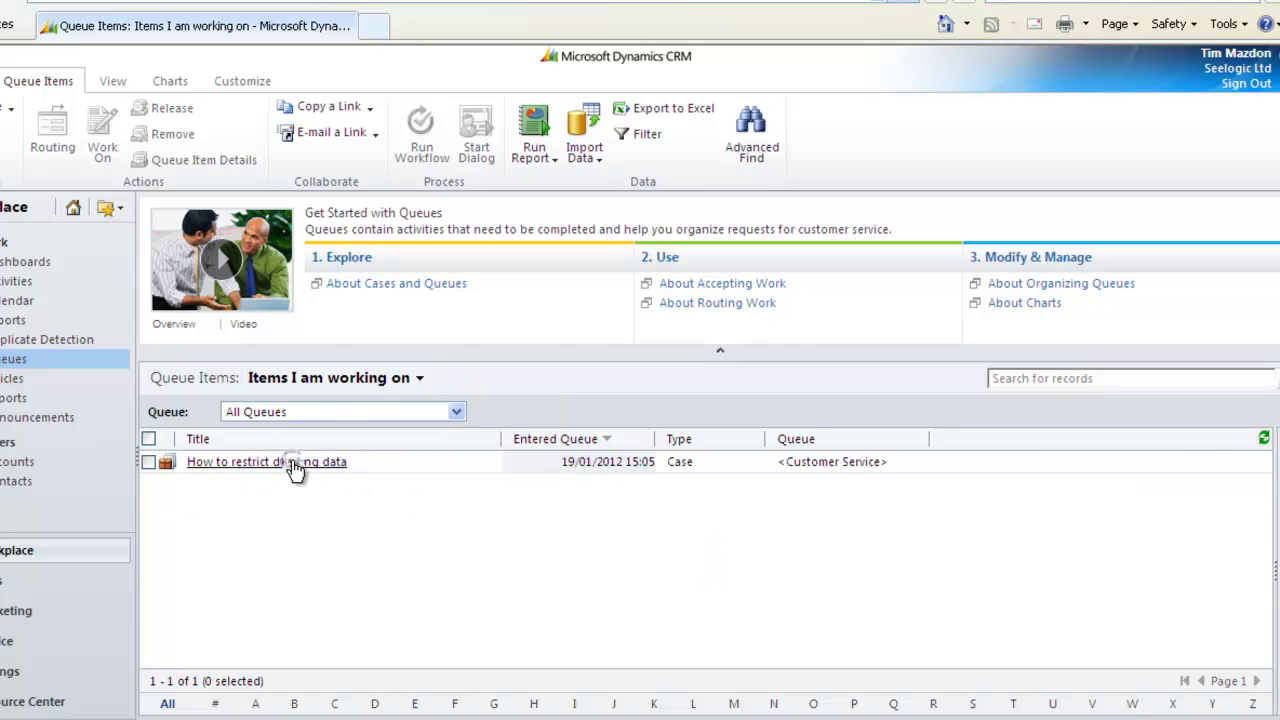
- Resolve 'How to restrict deleting data' as Problem Solved with resolution 'KB Article on Security Roles'
left_click(293, 463)
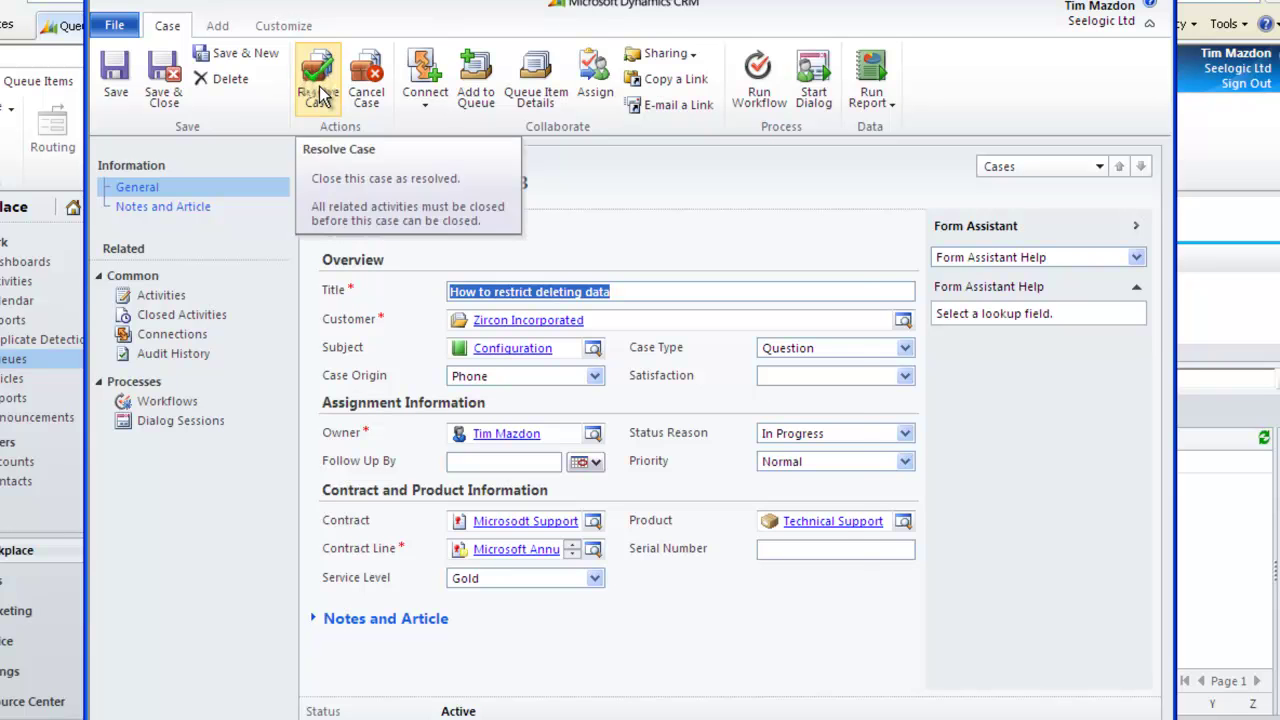
left_click(318, 93)
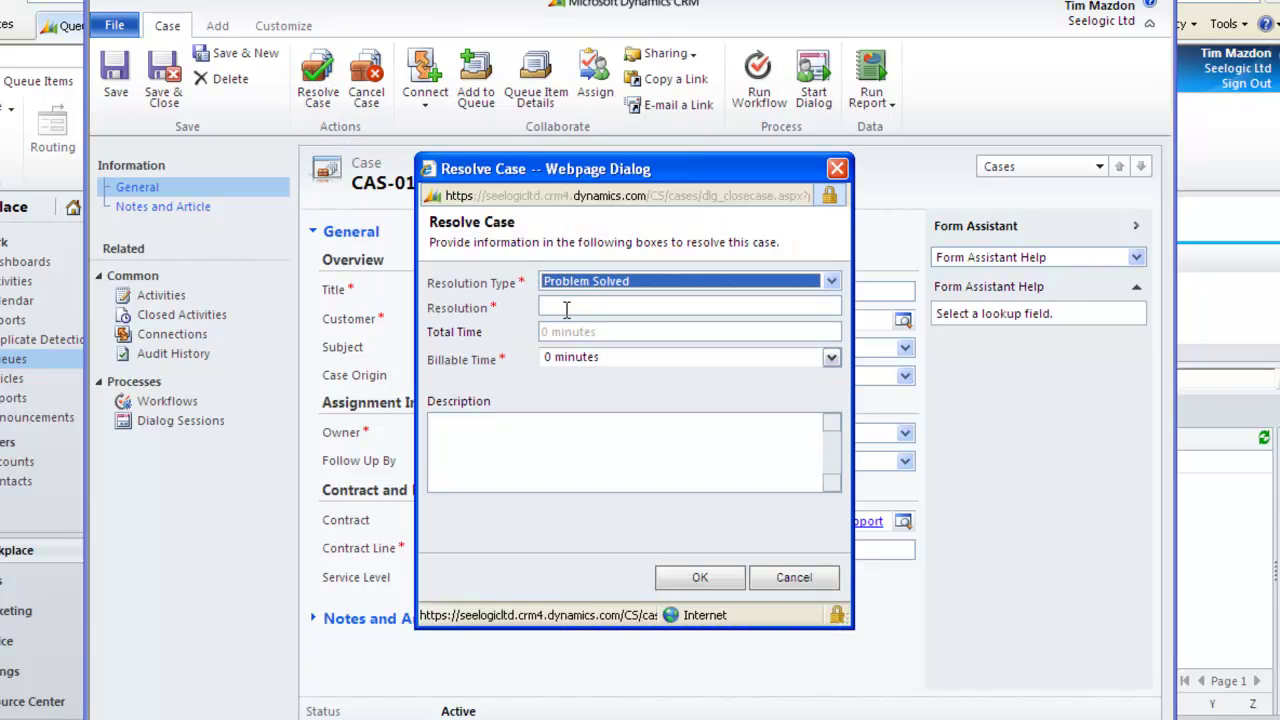
left_click(565, 308)
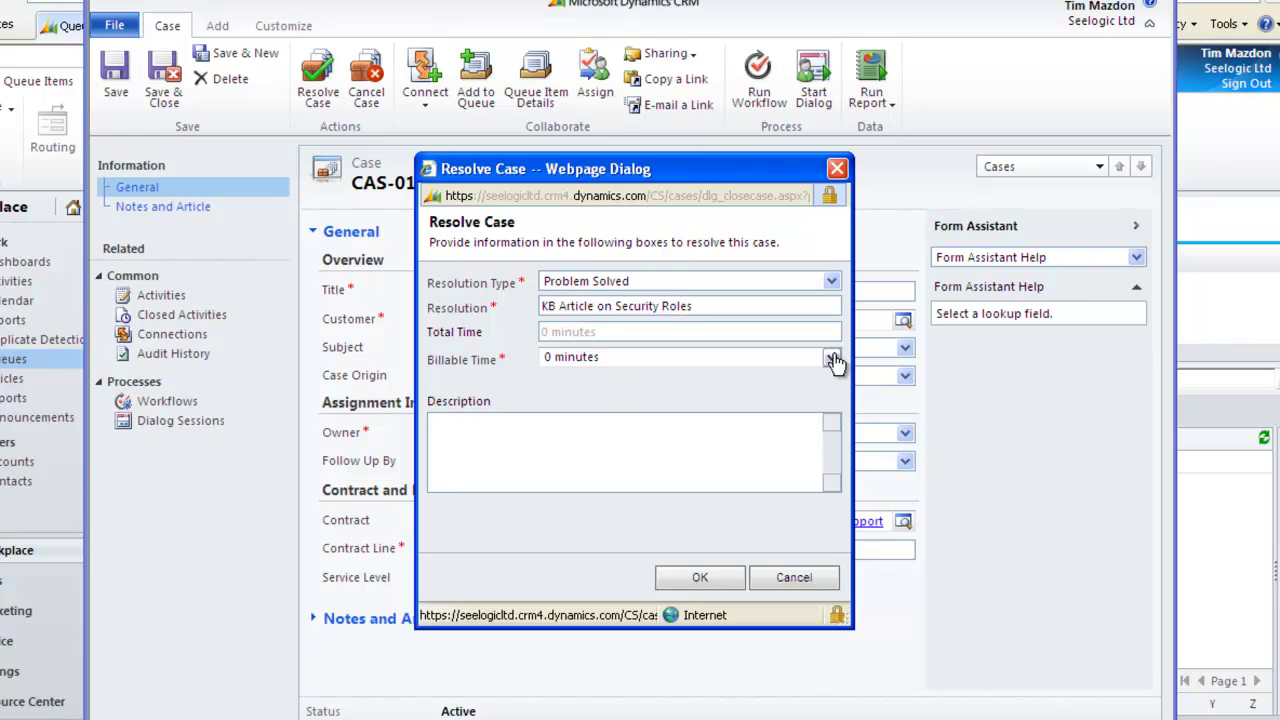
left_click(699, 588)
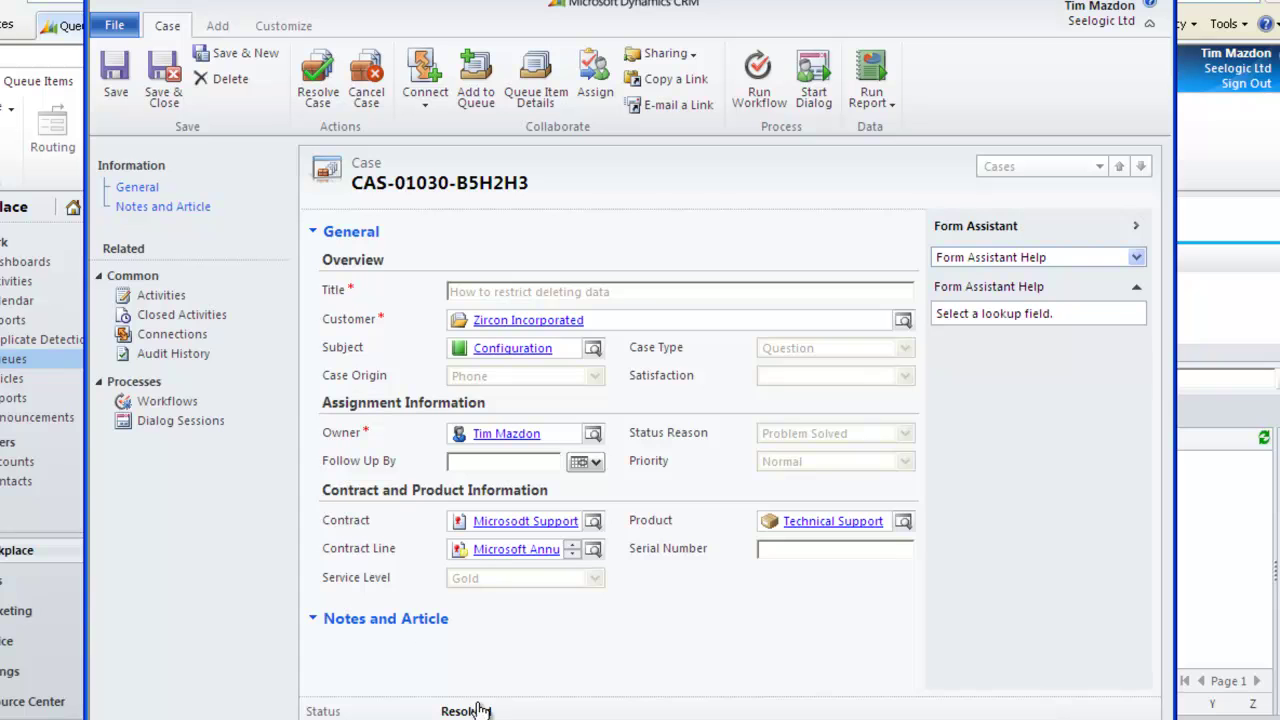
left_click(160, 320)
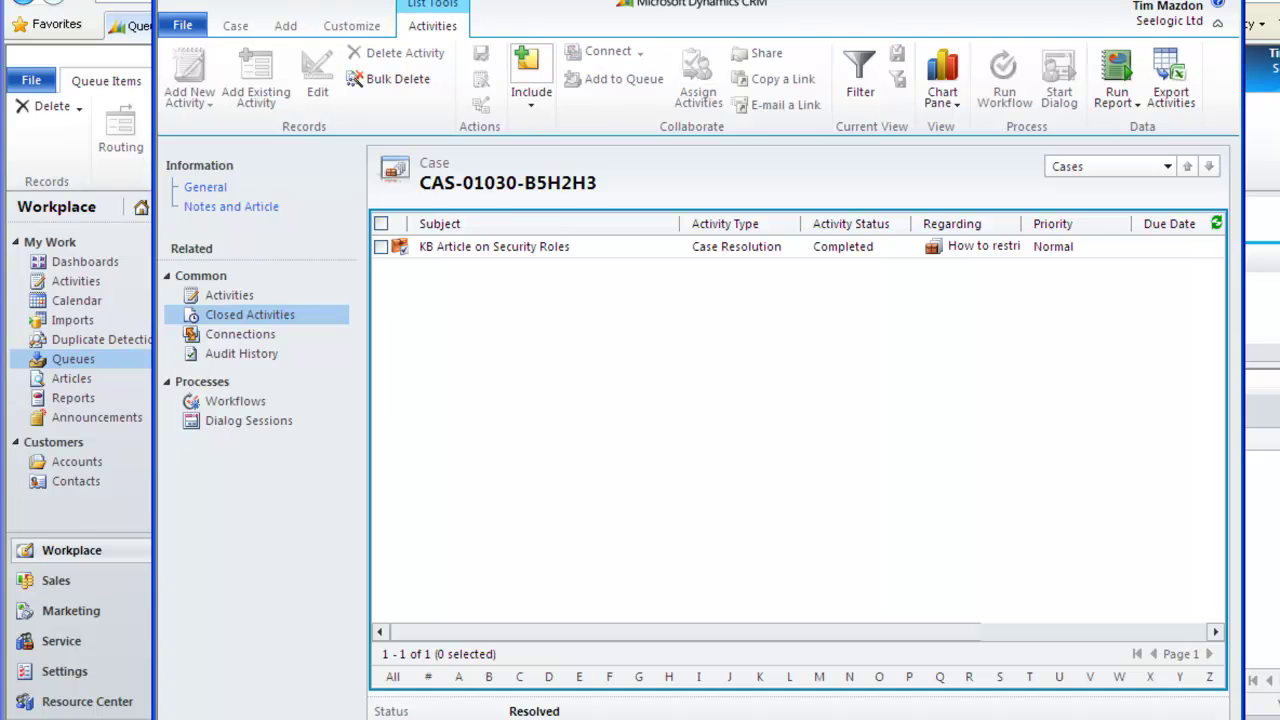
key("alt+F4")
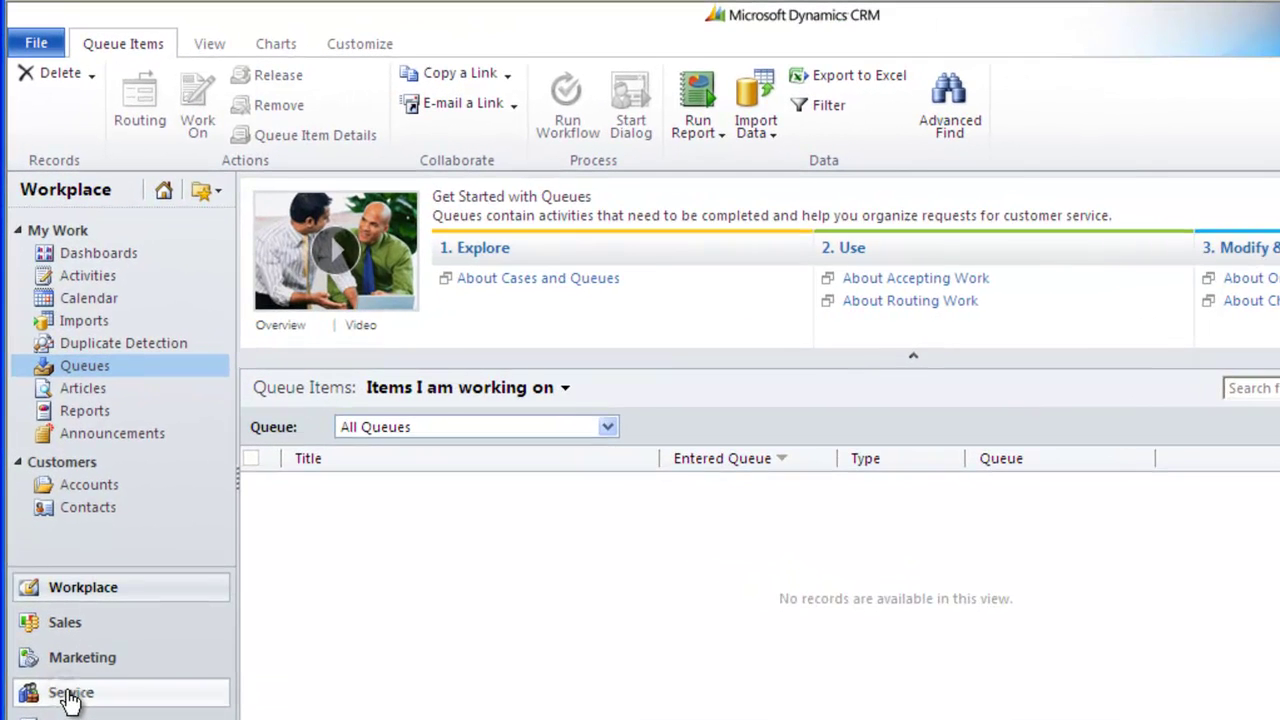
- Show the Service cases list in the My Resolved Cases view
left_click(61, 643)
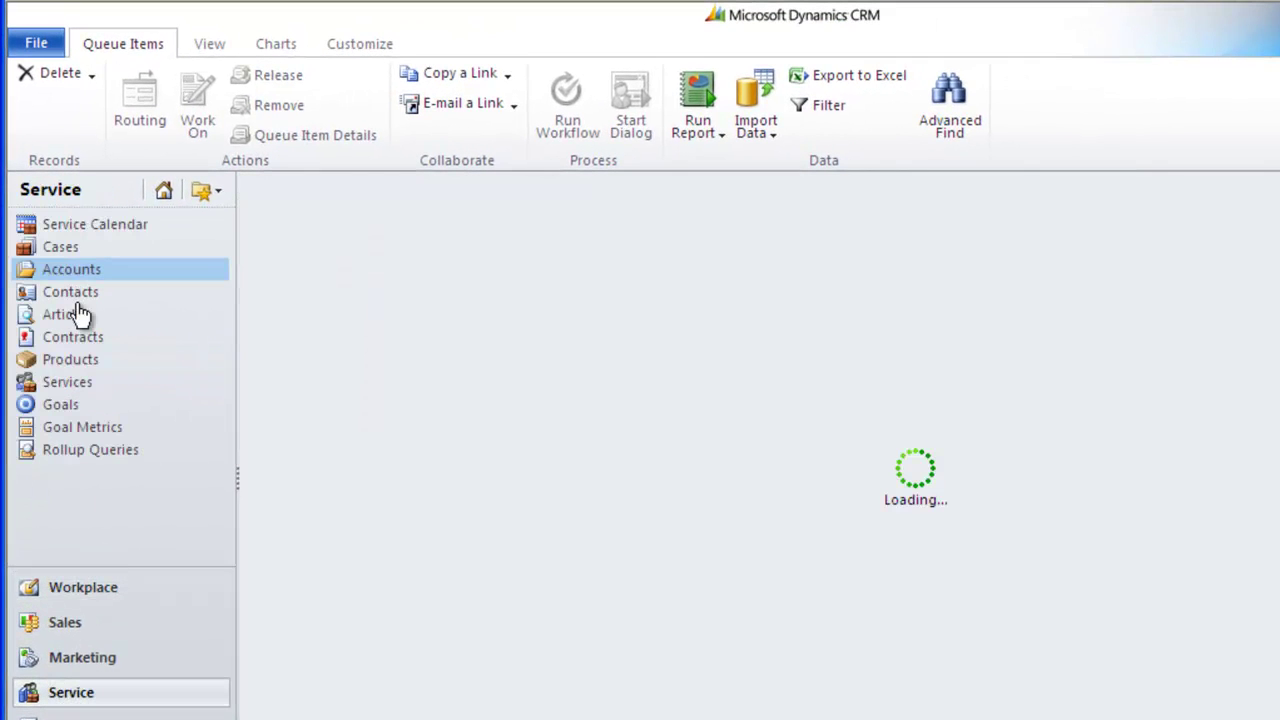
left_click(70, 247)
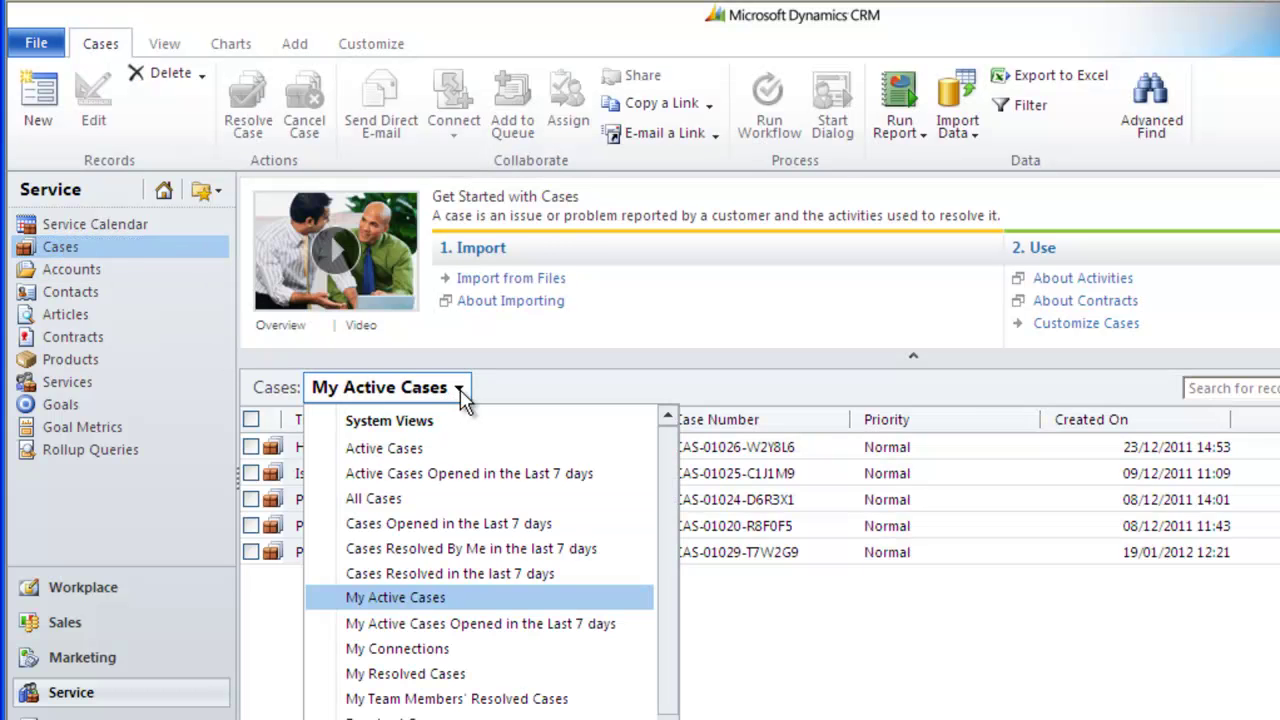
left_click(453, 678)
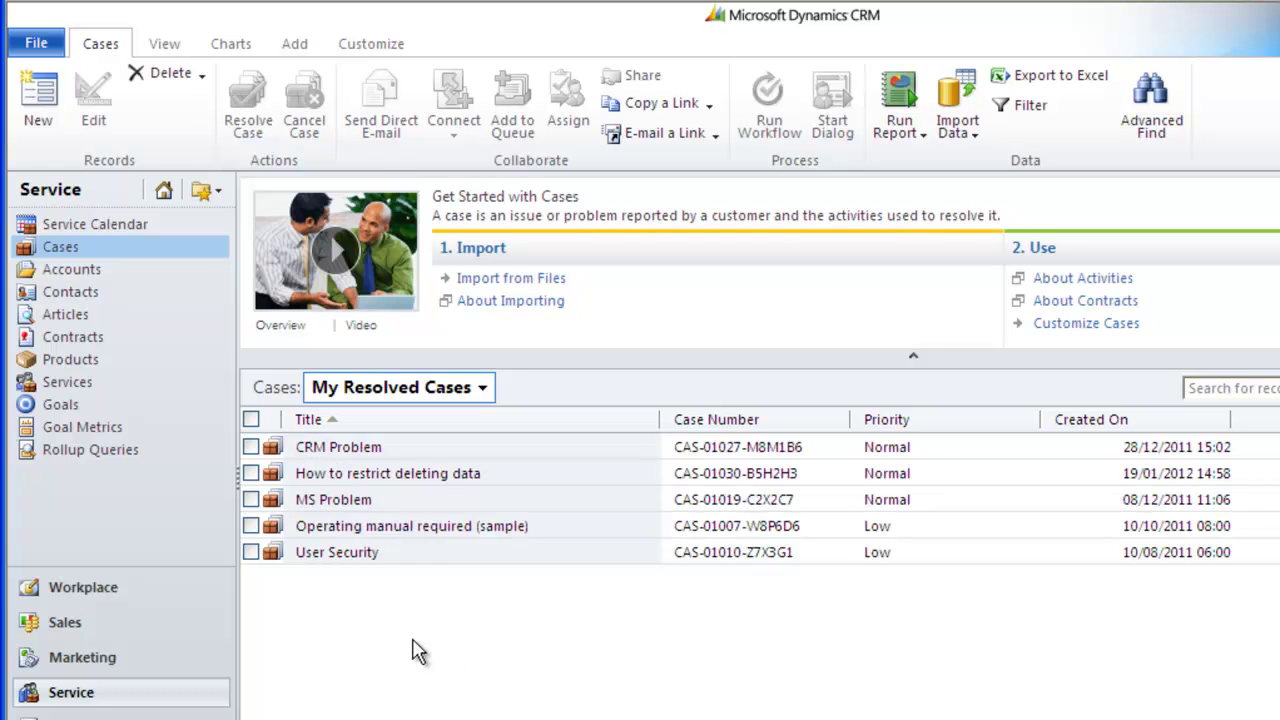